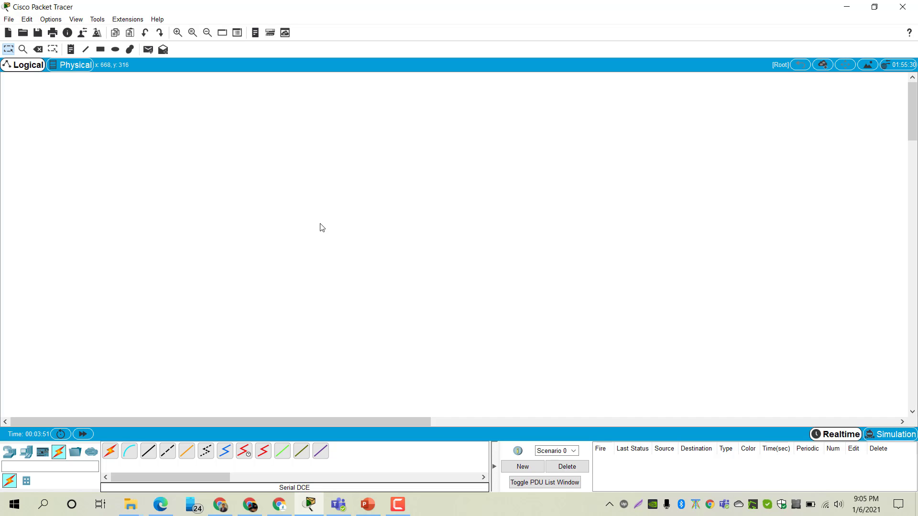
Step: Place two ISR4331 routers side by side in the upper part of the empty logical workspace, spaced well apart
{"action": "left_click", "coordinate": [26, 452]}
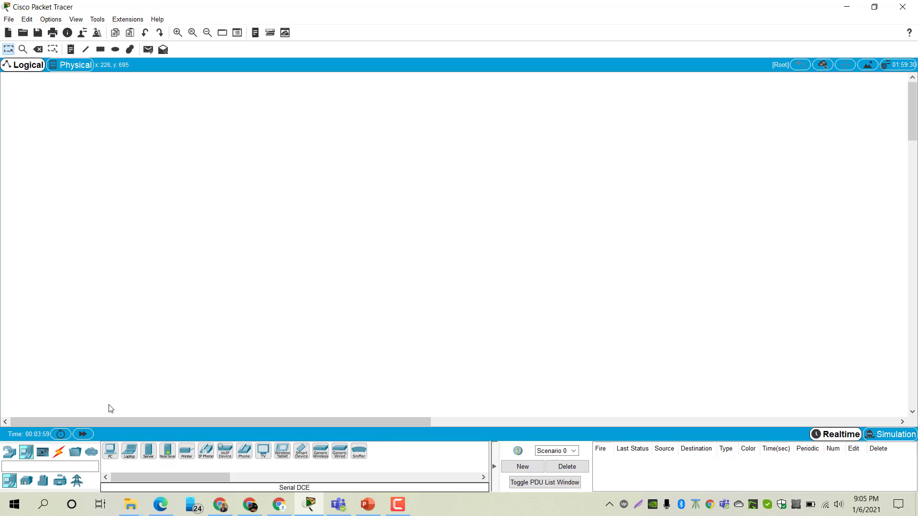
{"action": "left_click", "coordinate": [9, 452]}
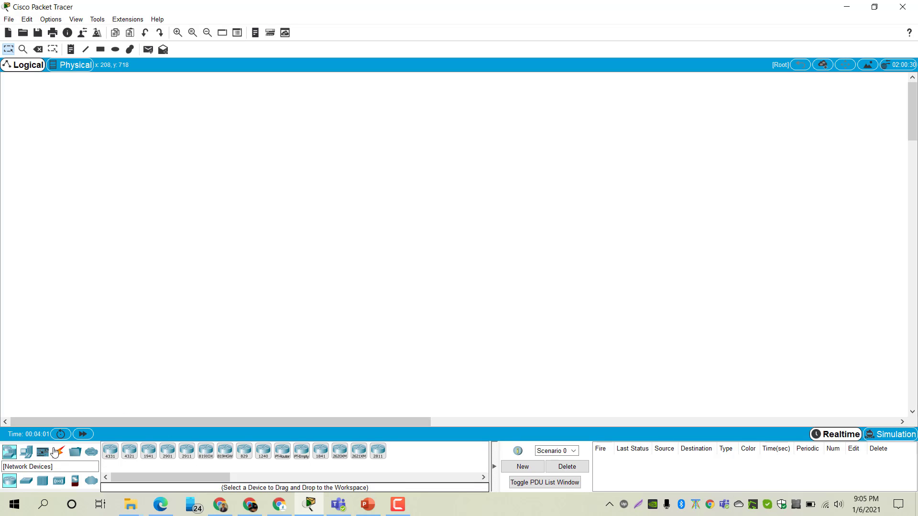
{"action": "left_click", "coordinate": [109, 453]}
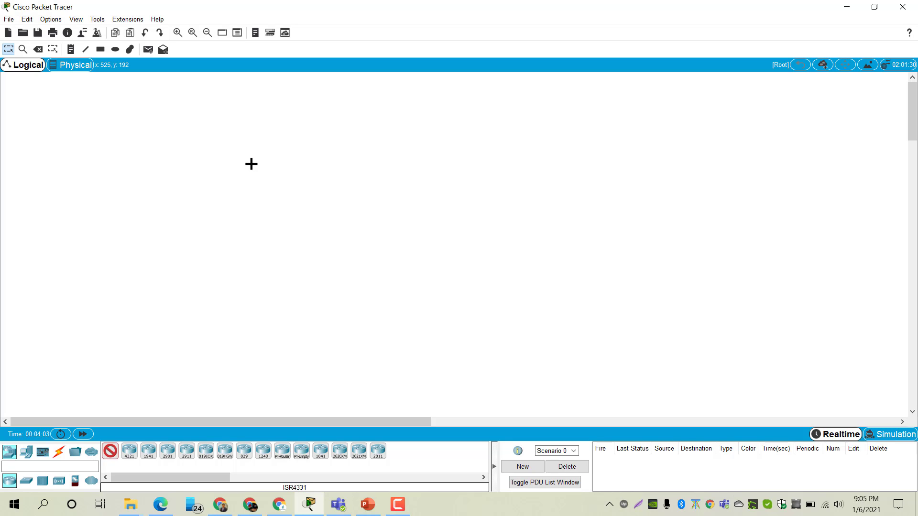
{"action": "left_click", "coordinate": [250, 164]}
{"action": "left_click", "coordinate": [110, 450]}
{"action": "left_click", "coordinate": [491, 167]}
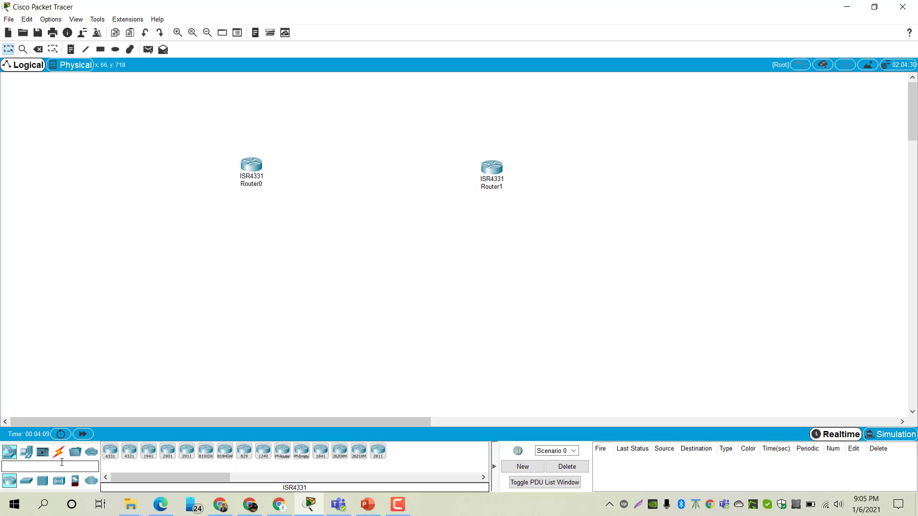
Step: Add two 2960-24TT switches to the workspace, one below each router
{"action": "left_click", "coordinate": [29, 483]}
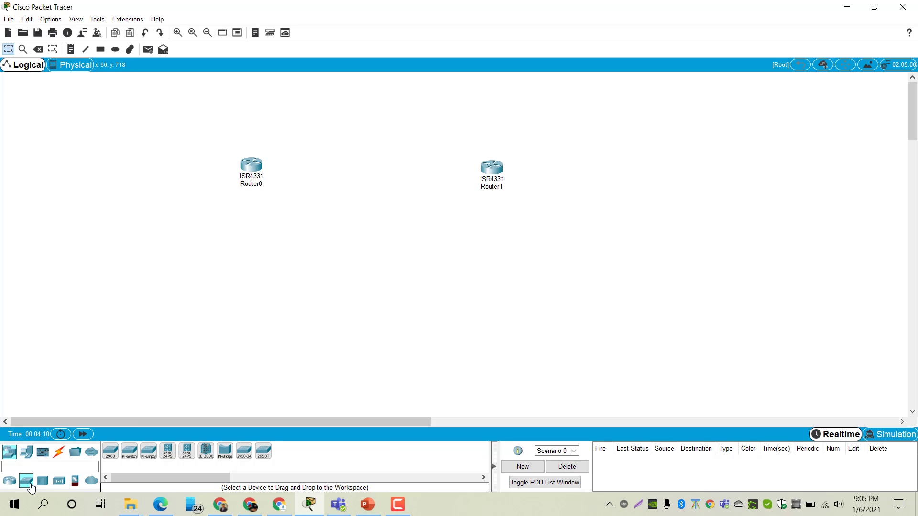
{"action": "left_click", "coordinate": [110, 451]}
{"action": "left_click", "coordinate": [245, 258]}
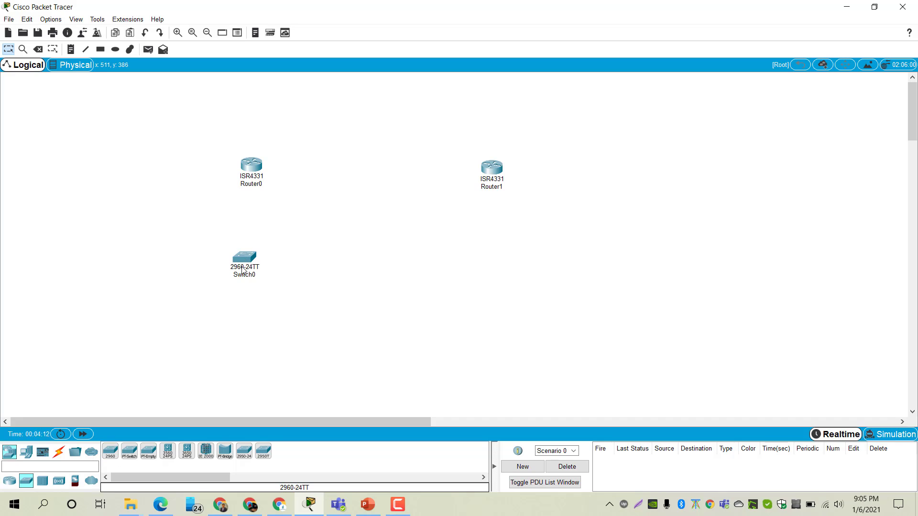
{"action": "left_click", "coordinate": [110, 451]}
{"action": "left_click", "coordinate": [486, 266]}
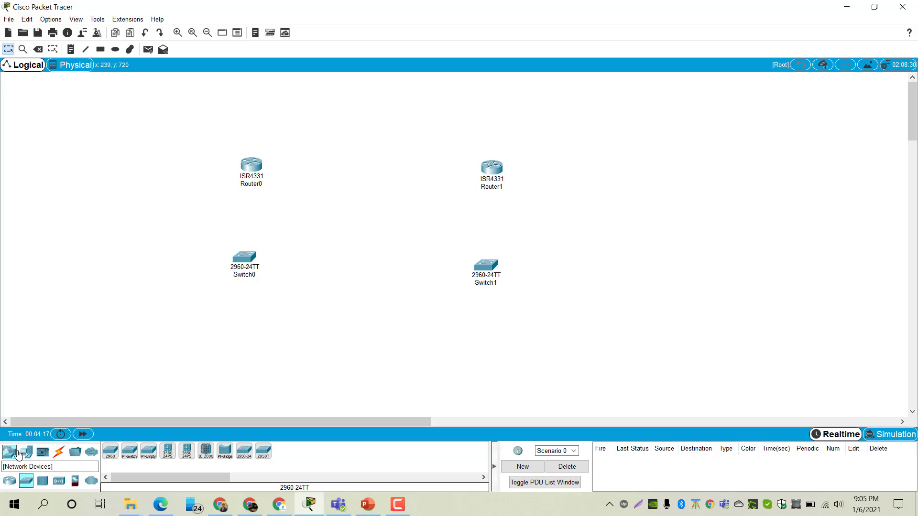
Step: Add two PC-PT end devices, one below each switch
{"action": "left_click", "coordinate": [25, 452]}
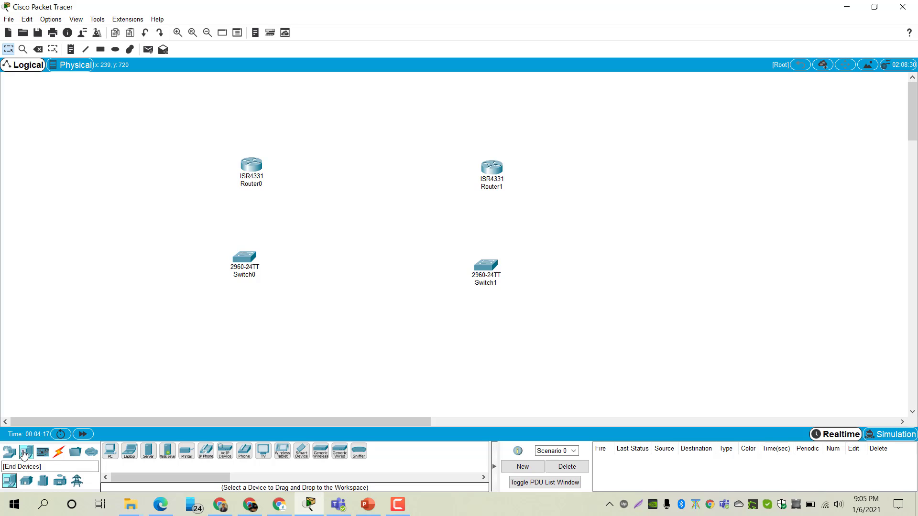
{"action": "left_click", "coordinate": [110, 451]}
{"action": "left_click", "coordinate": [242, 344]}
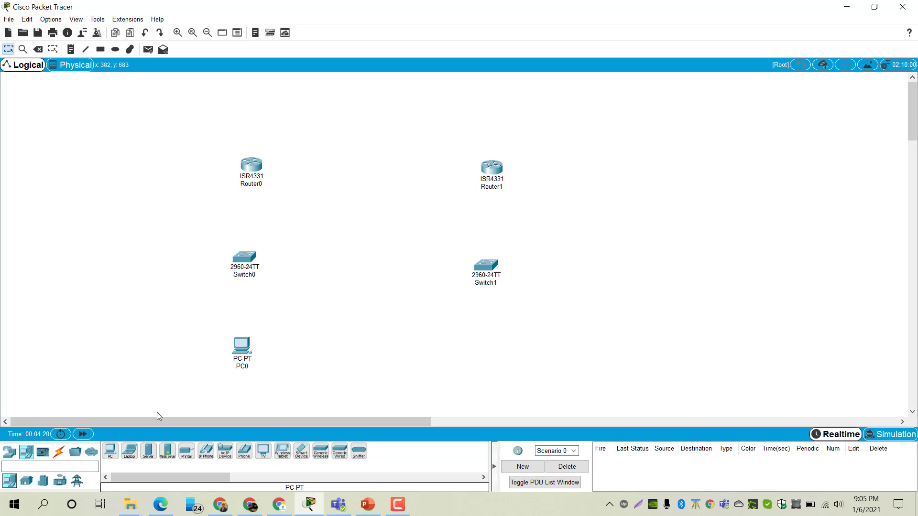
{"action": "left_click", "coordinate": [111, 451]}
{"action": "left_click", "coordinate": [493, 343]}
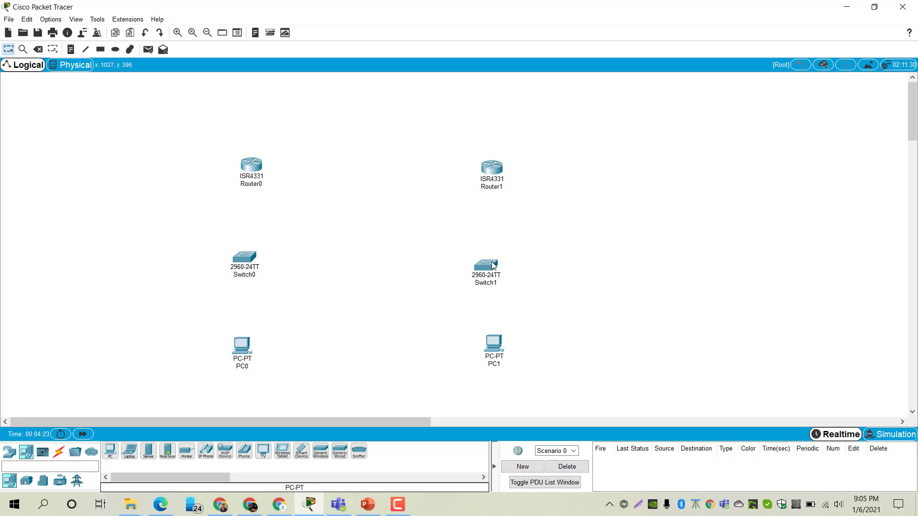
Step: Align the devices by moving Switch1 slightly up, Switch0 under Router0, and Router0 level with Router1
{"action": "left_click_drag", "start_coordinate": [493, 266], "coordinate": [497, 250]}
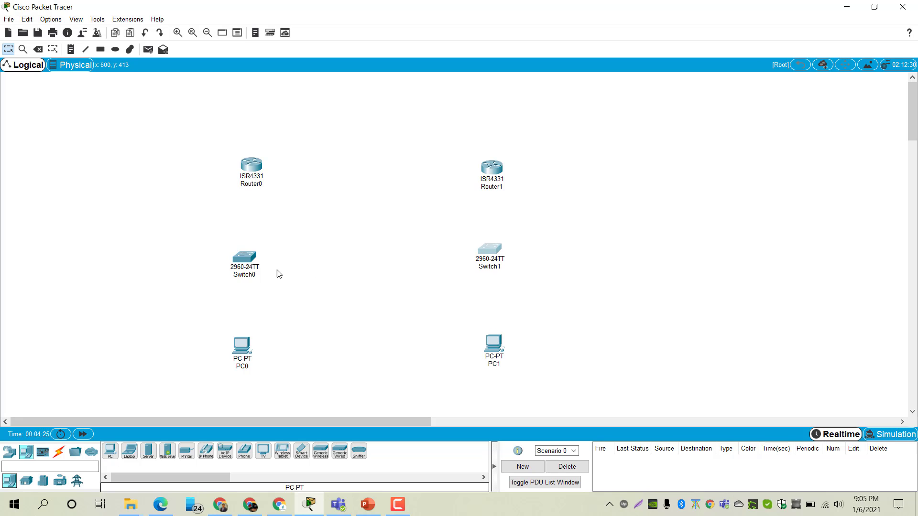
{"action": "left_click_drag", "start_coordinate": [243, 257], "coordinate": [249, 257]}
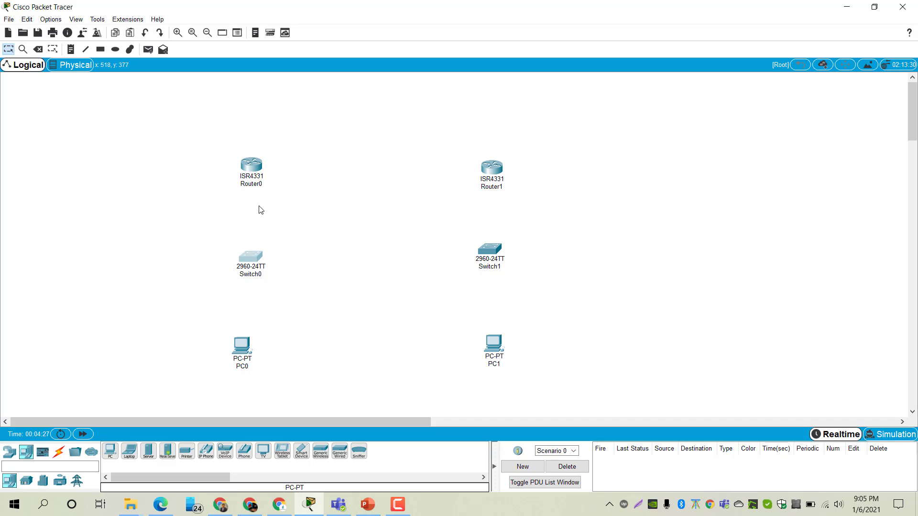
{"action": "left_click_drag", "start_coordinate": [252, 168], "coordinate": [254, 171]}
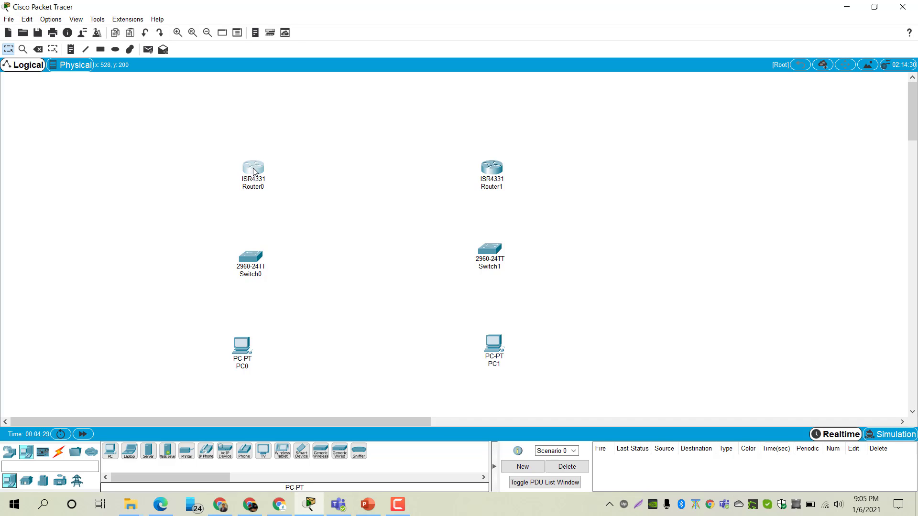
{"action": "left_click", "coordinate": [189, 182]}
Step: Connect Router0 to Switch0 and Switch0 to PC0 using the automatically chosen connection type
{"action": "left_click", "coordinate": [59, 451]}
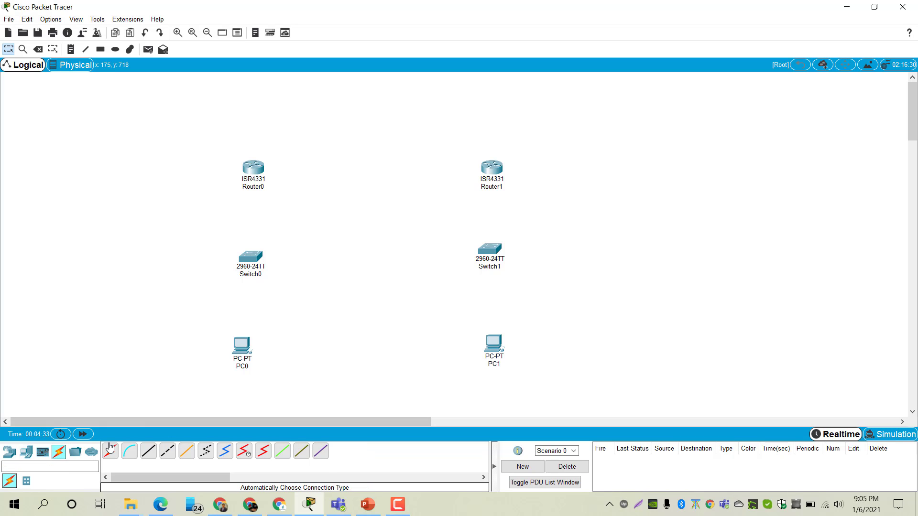
{"action": "left_click", "coordinate": [110, 450]}
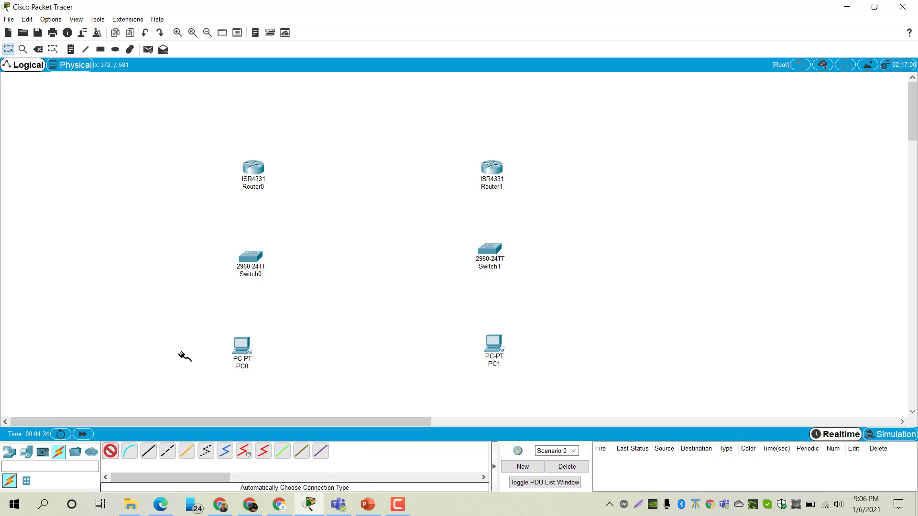
{"action": "left_click", "coordinate": [257, 173]}
{"action": "left_click", "coordinate": [251, 261]}
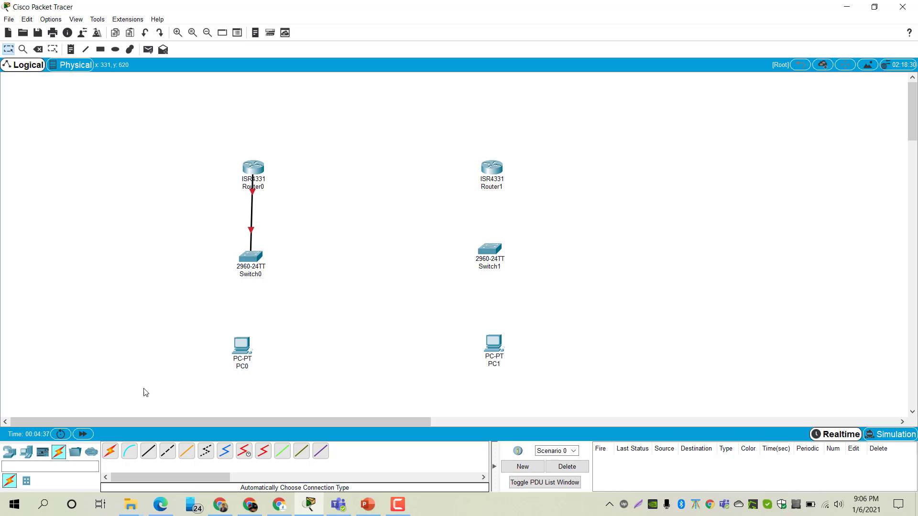
{"action": "left_click", "coordinate": [110, 451]}
{"action": "left_click", "coordinate": [250, 262]}
{"action": "left_click", "coordinate": [242, 345]}
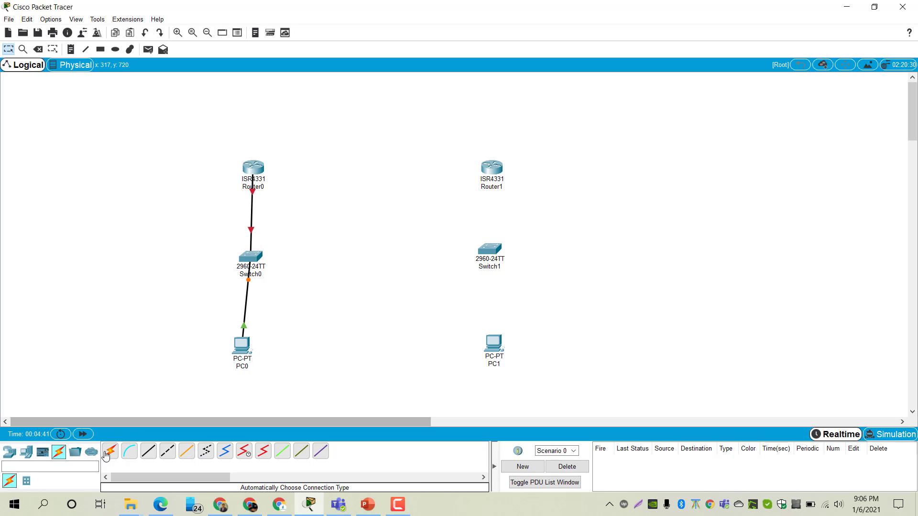
Step: Connect Router1 to Switch1 and Switch1 to PC1 with automatic connections, and align PC0 directly beneath Switch0
{"action": "left_click", "coordinate": [111, 451]}
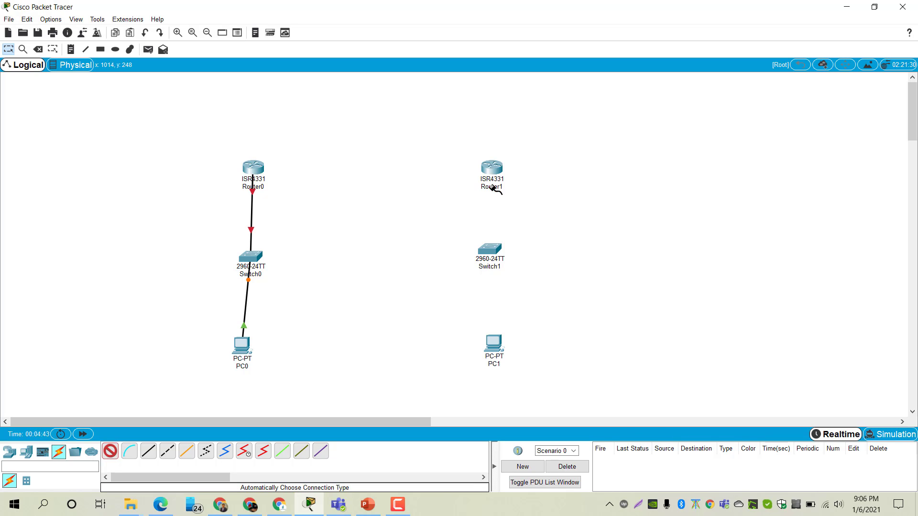
{"action": "left_click", "coordinate": [492, 167]}
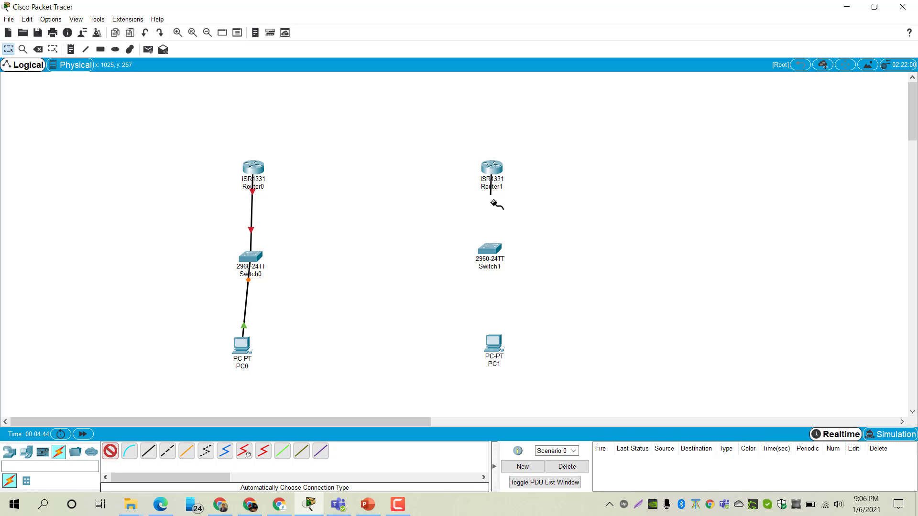
{"action": "left_click", "coordinate": [491, 249]}
{"action": "left_click", "coordinate": [111, 449]}
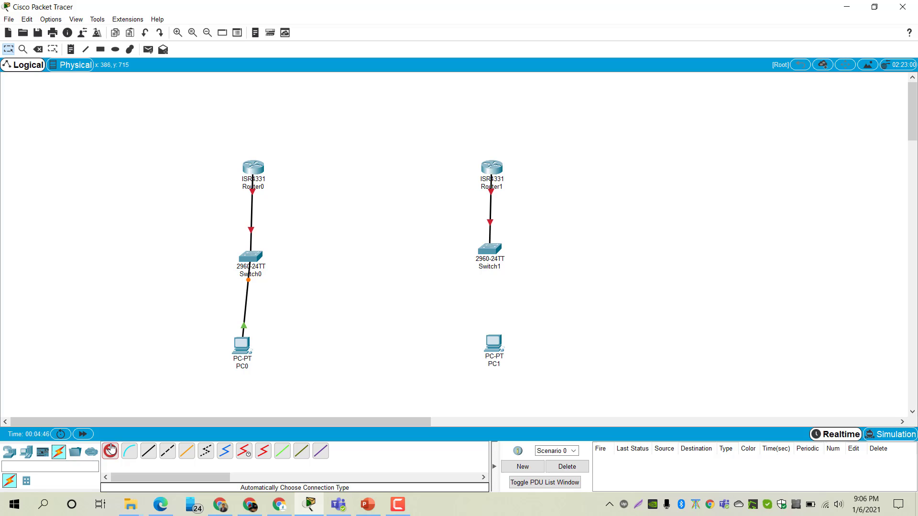
{"action": "left_click", "coordinate": [489, 252]}
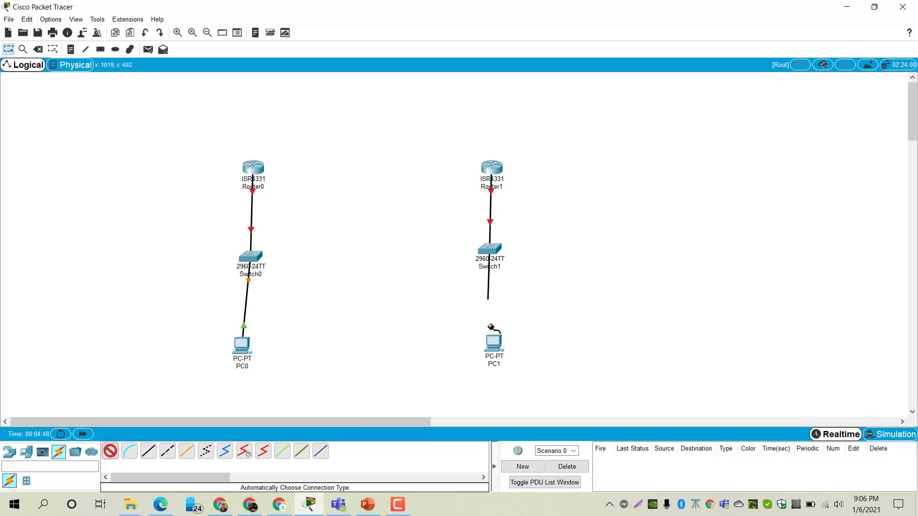
{"action": "left_click", "coordinate": [495, 349]}
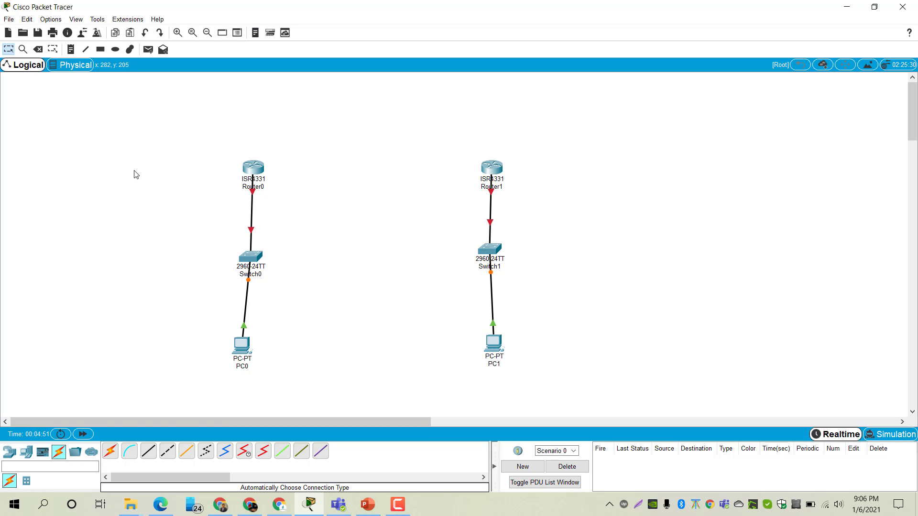
{"action": "mouse_move", "coordinate": [244, 354]}
{"action": "left_mouse_down"}
{"action": "mouse_move", "coordinate": [260, 357]}
{"action": "mouse_move", "coordinate": [241, 356]}
{"action": "mouse_move", "coordinate": [253, 361]}
{"action": "left_mouse_up"}
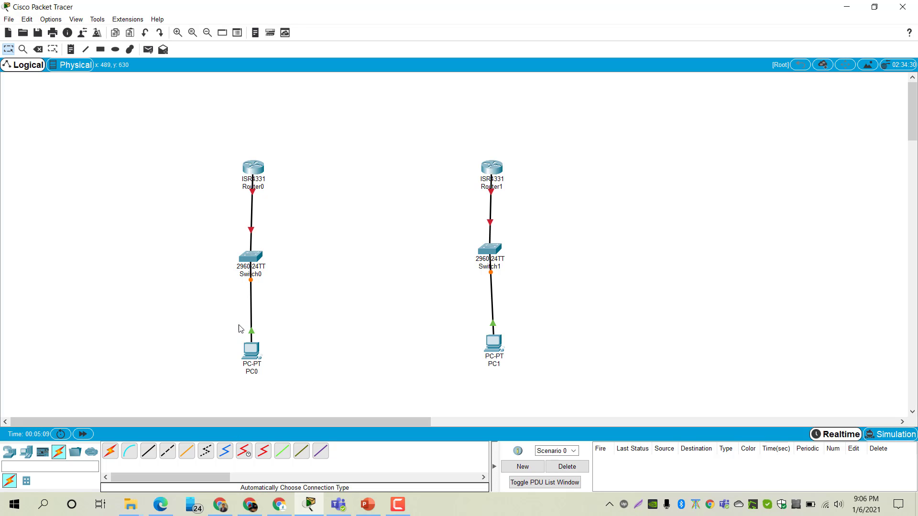
Step: Install a NIM-2T serial module in the second empty NIM slot of Router0 and close its device window
{"action": "left_click", "coordinate": [253, 169]}
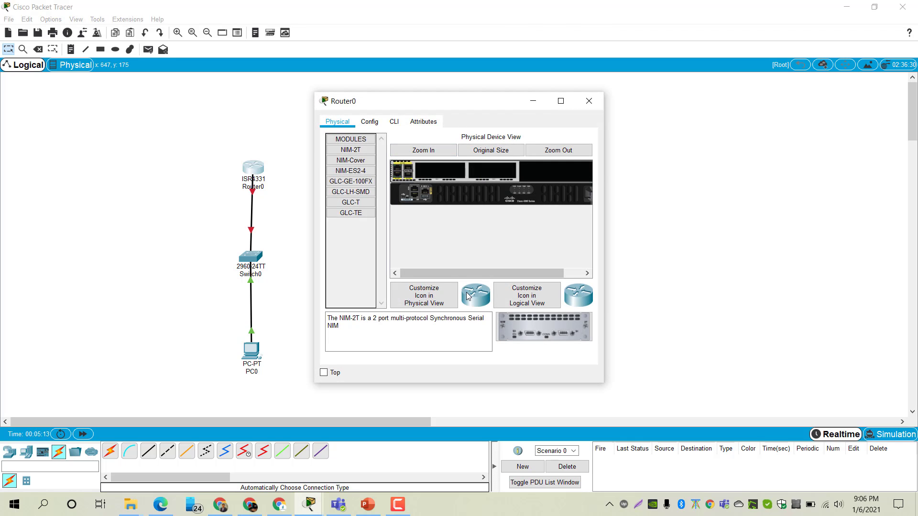
{"action": "left_click_drag", "start_coordinate": [461, 270], "coordinate": [523, 280]}
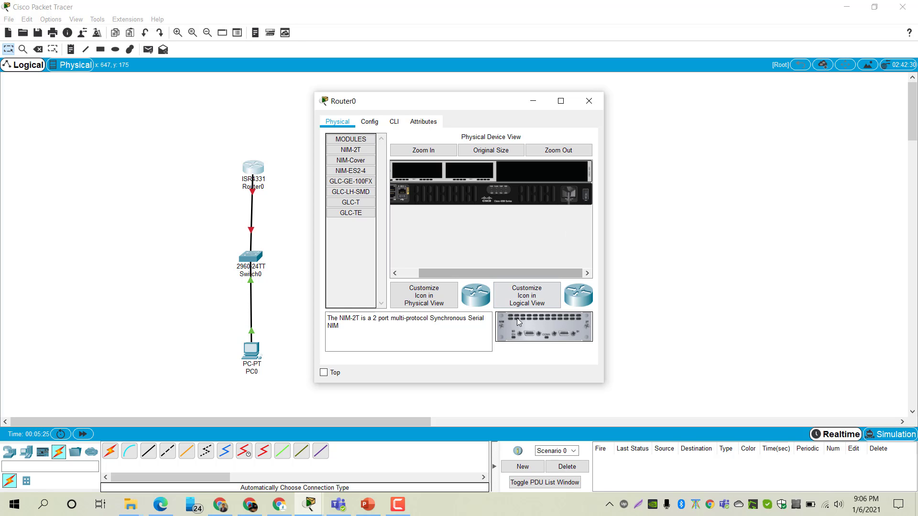
{"action": "left_click_drag", "start_coordinate": [520, 325], "coordinate": [473, 172]}
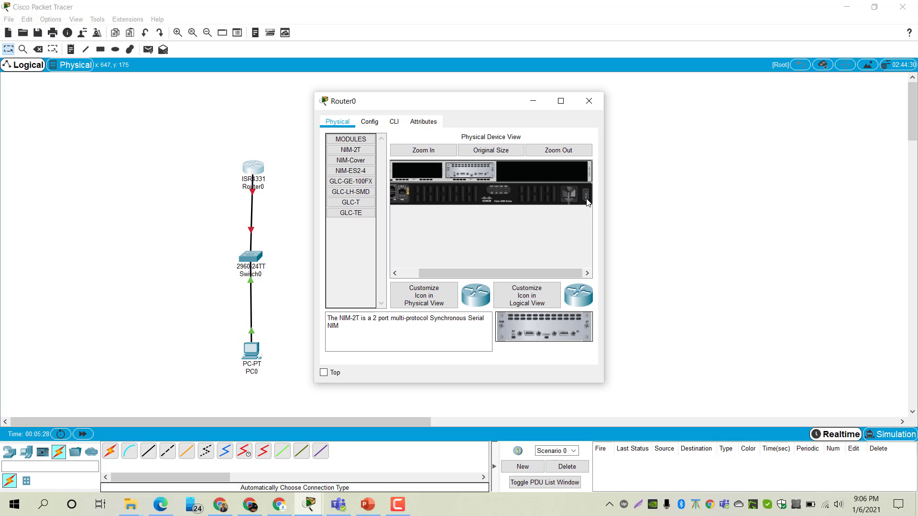
{"action": "left_click", "coordinate": [588, 101]}
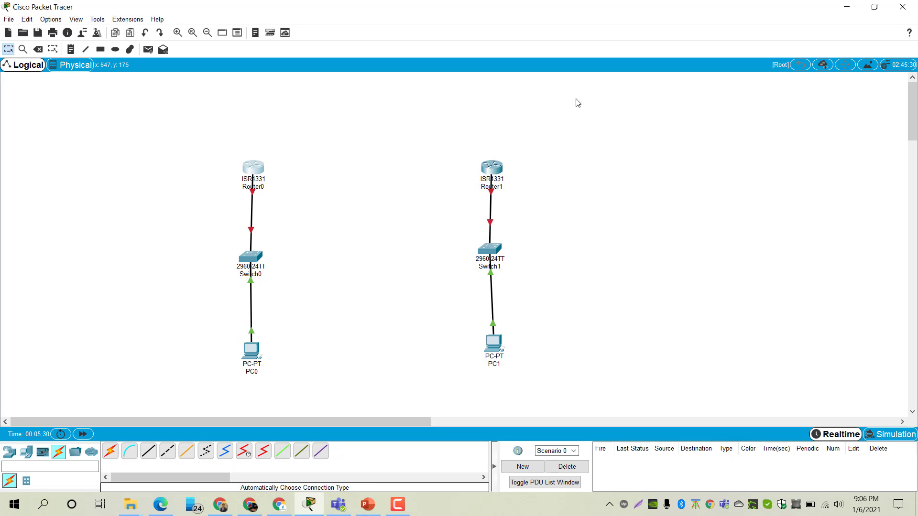
Step: Install a NIM-2T serial module in the second empty NIM slot of Router1 and close its device window
{"action": "left_click", "coordinate": [495, 167]}
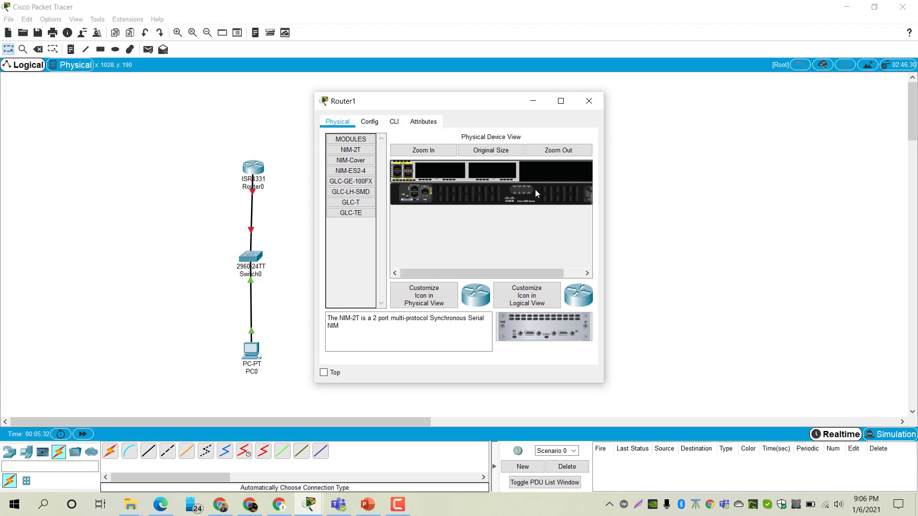
{"action": "left_click_drag", "start_coordinate": [474, 277], "coordinate": [491, 275]}
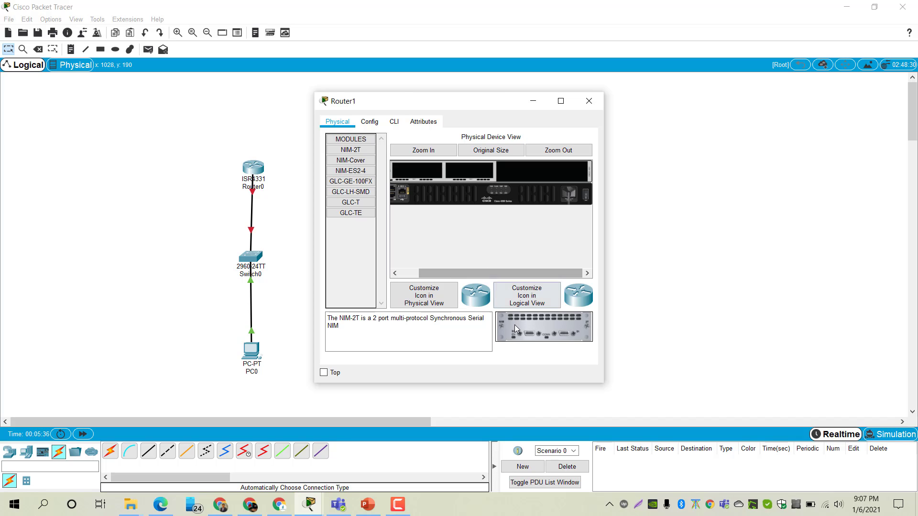
{"action": "left_click_drag", "start_coordinate": [514, 325], "coordinate": [475, 173]}
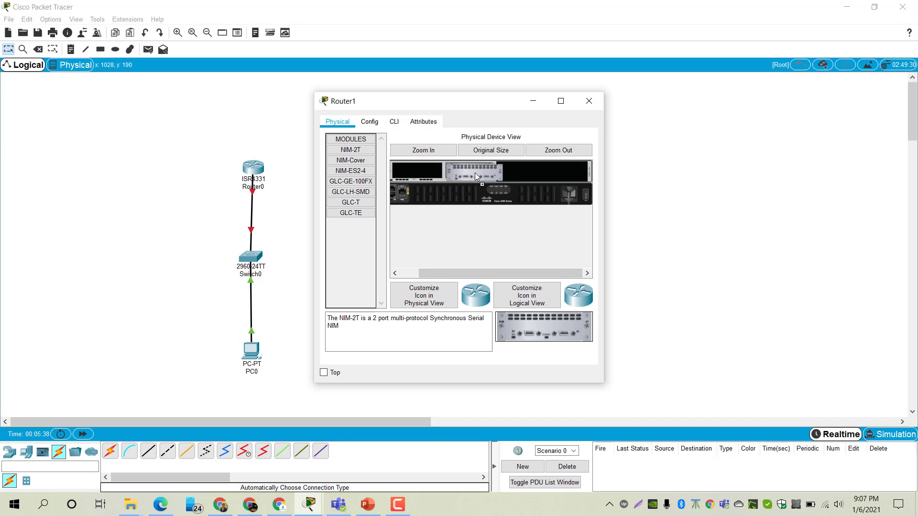
{"action": "left_click", "coordinate": [589, 100]}
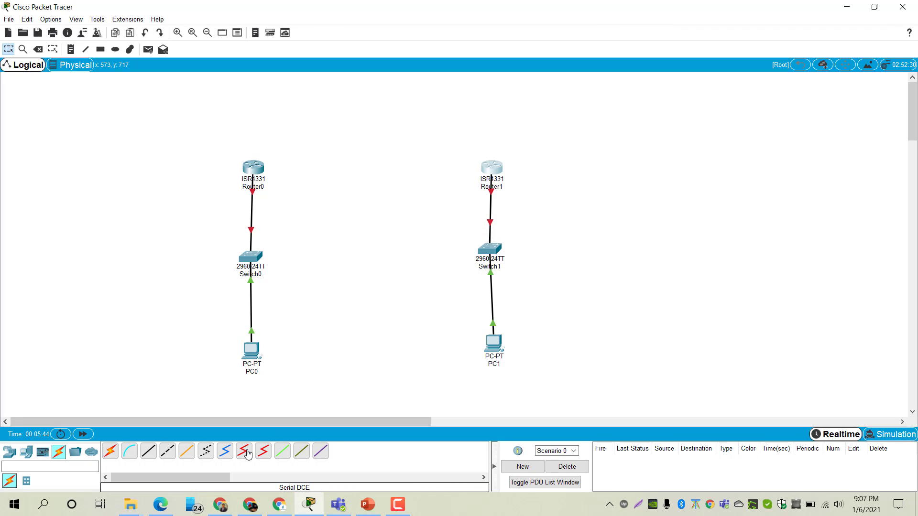
Step: Connect Serial0/2/0 on Router0 to Serial0/2/0 on Router1 with a Serial DCE cable
{"action": "left_click", "coordinate": [243, 451]}
{"action": "left_click", "coordinate": [248, 168]}
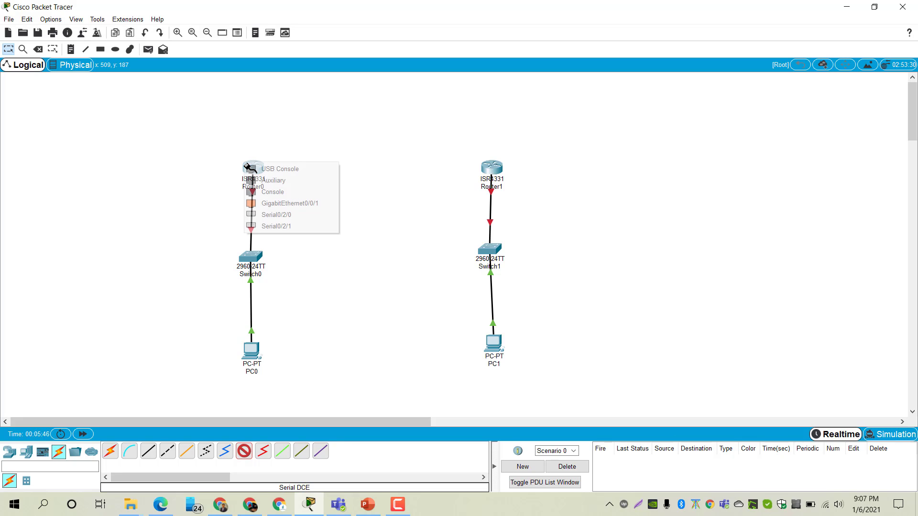
{"action": "left_click", "coordinate": [291, 215]}
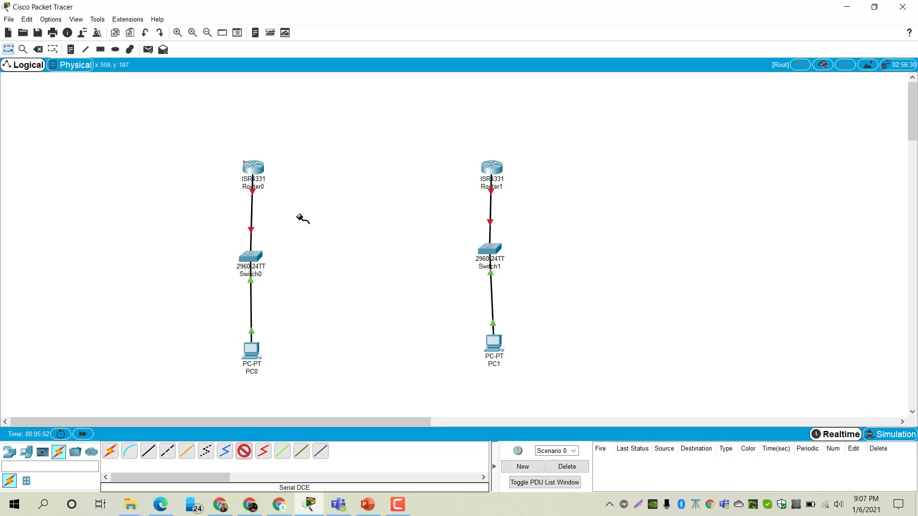
{"action": "left_click", "coordinate": [488, 168]}
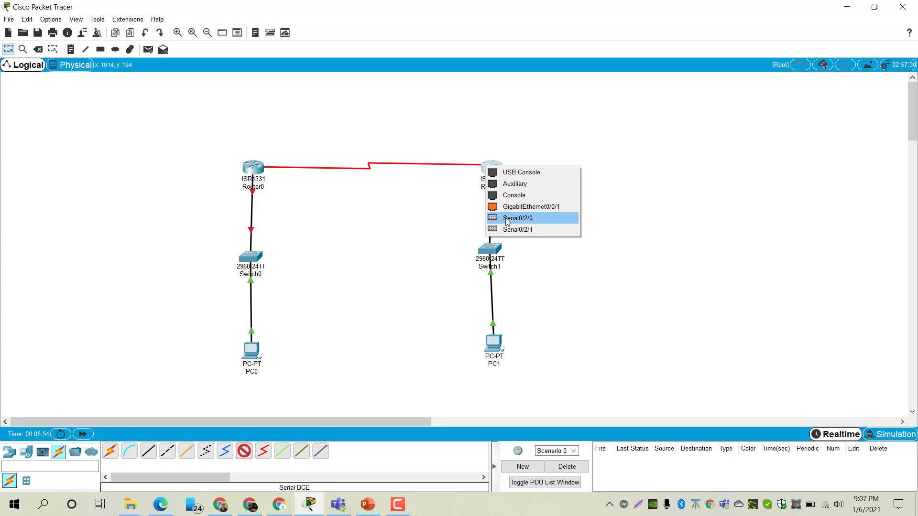
{"action": "left_click", "coordinate": [505, 218]}
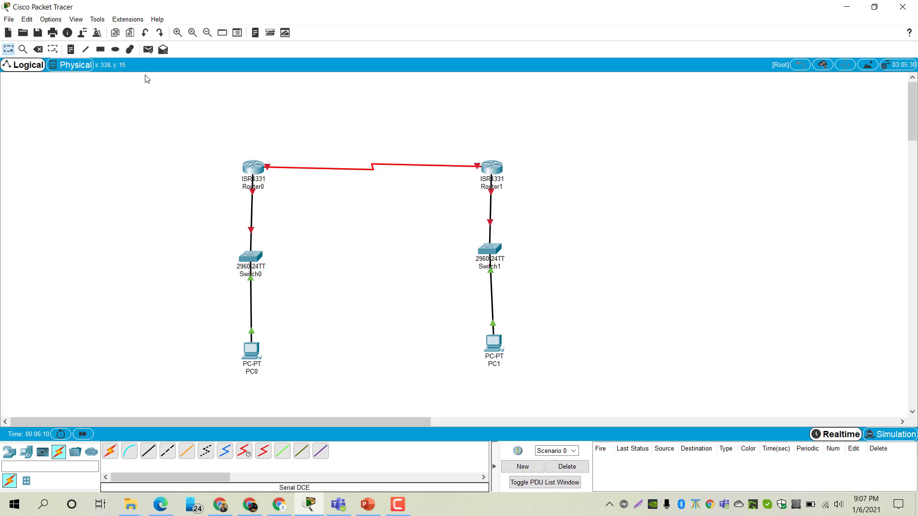
Step: Label the networks with notes: 50.40.30.0 beside the Router0–Switch0 link, 10.0.0.0 above the serial link, and 172.168.1.0 beside the Router1–Switch1 link
{"action": "left_click", "coordinate": [73, 50]}
{"action": "left_click", "coordinate": [160, 211]}
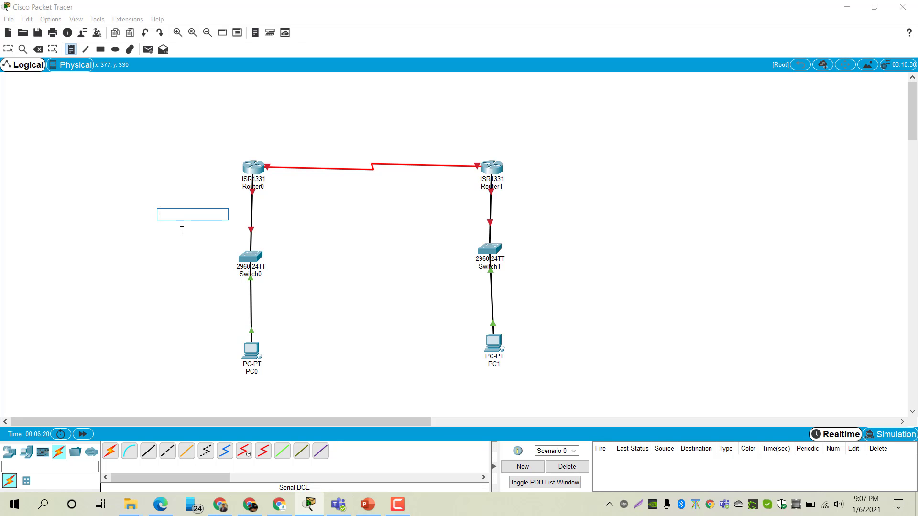
{"action": "type", "text": "50.40.30.0"}
{"action": "left_click", "coordinate": [334, 137]}
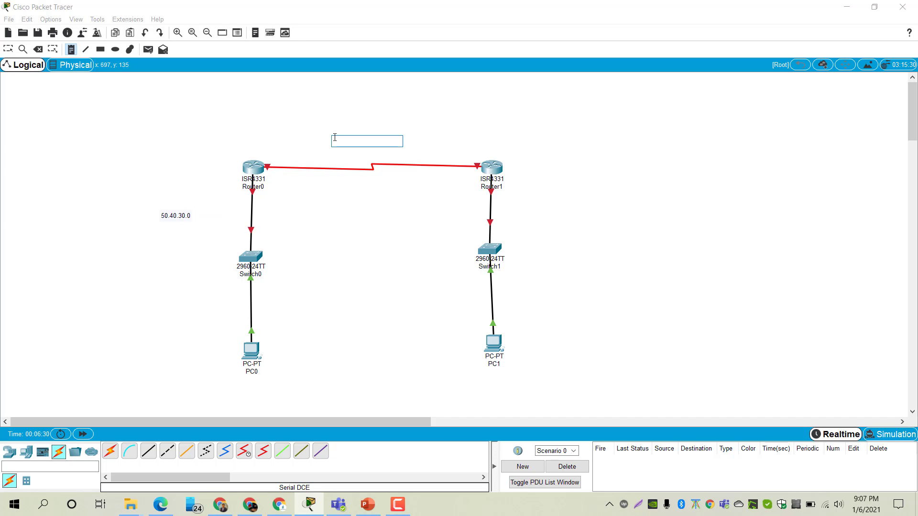
{"action": "type", "text": "10.0.0.0"}
{"action": "left_click", "coordinate": [508, 207]}
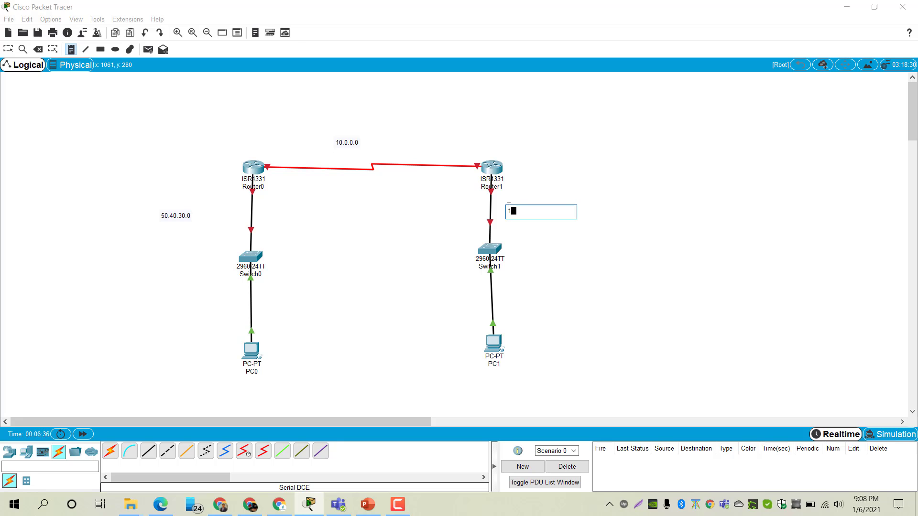
{"action": "type", "text": "172.168.1.0"}
{"action": "key", "text": "Escape"}
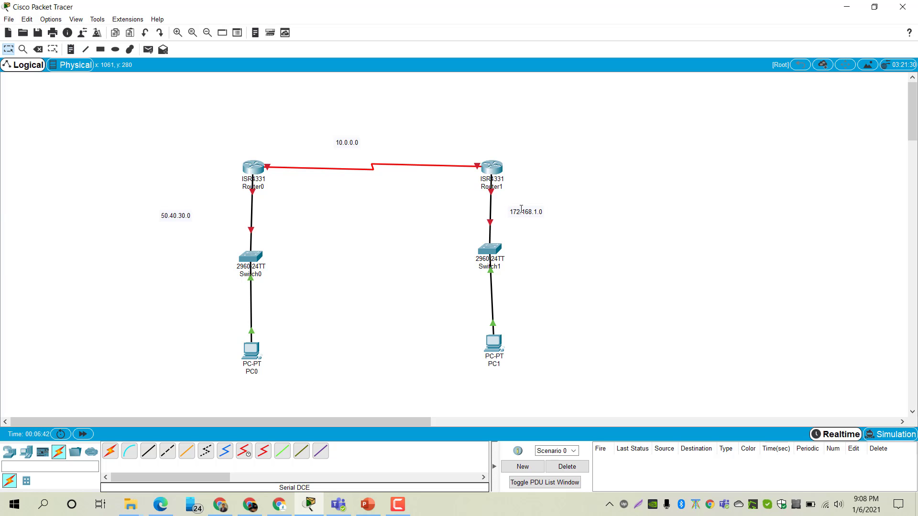
Step: Give PC0 the static IP address 50.40.30.2 with subnet mask 255.0.0.0 in its IP configuration
{"action": "left_click", "coordinate": [254, 350]}
{"action": "left_click", "coordinate": [405, 126]}
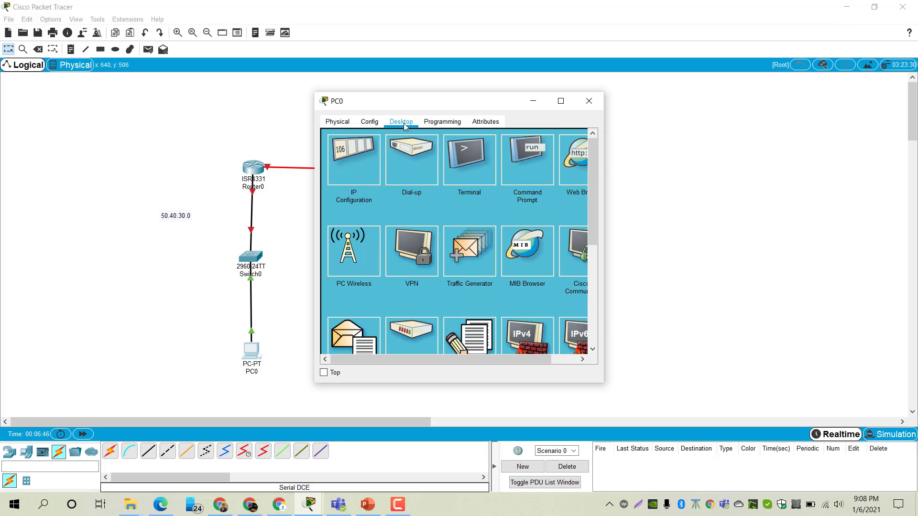
{"action": "left_click", "coordinate": [366, 172]}
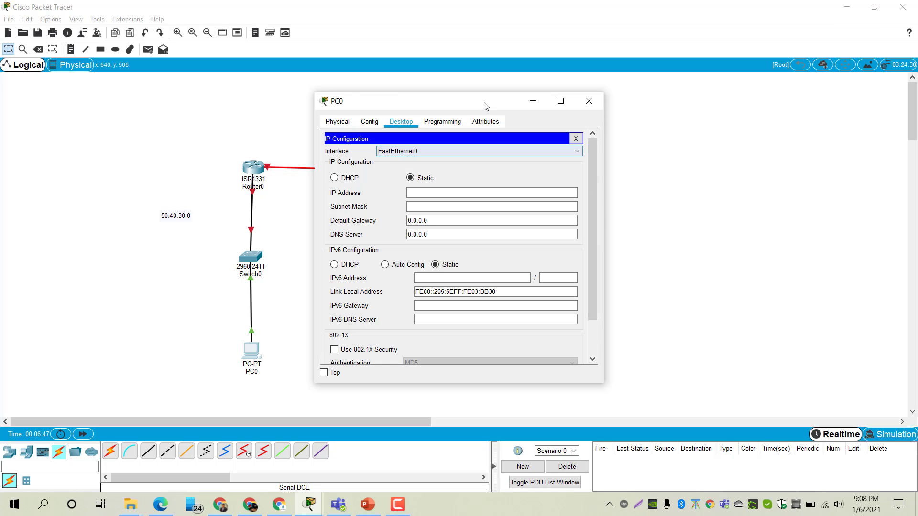
{"action": "left_click_drag", "start_coordinate": [484, 101], "coordinate": [709, 98]}
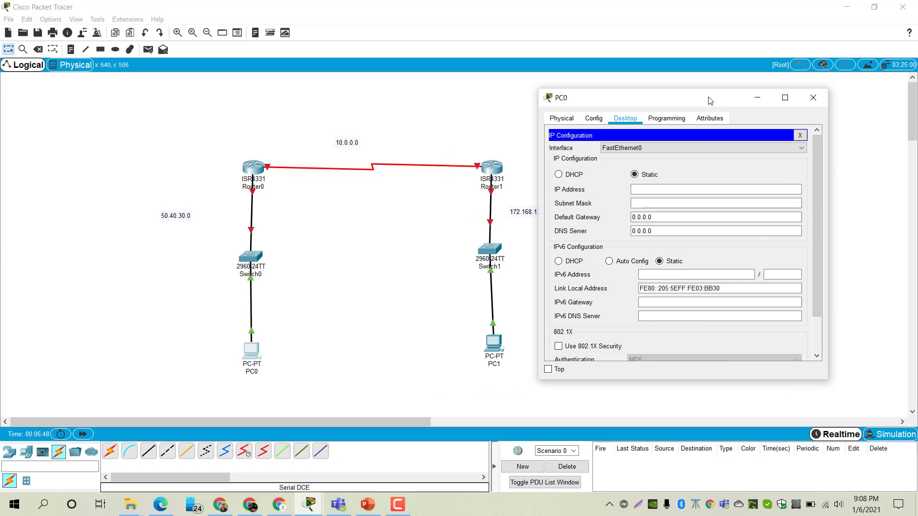
{"action": "left_click", "coordinate": [658, 187]}
{"action": "type", "text": "50"}
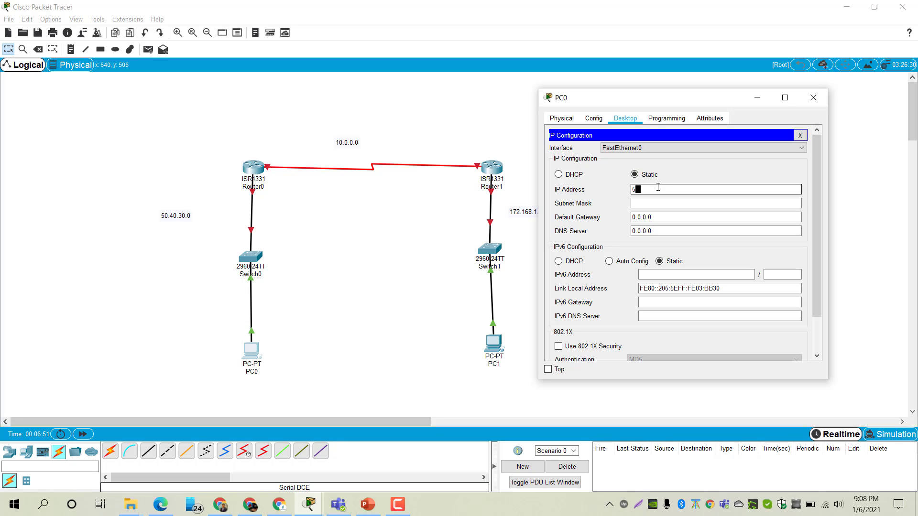
{"action": "type", "text": ".40.30.2"}
{"action": "left_click", "coordinate": [658, 203]}
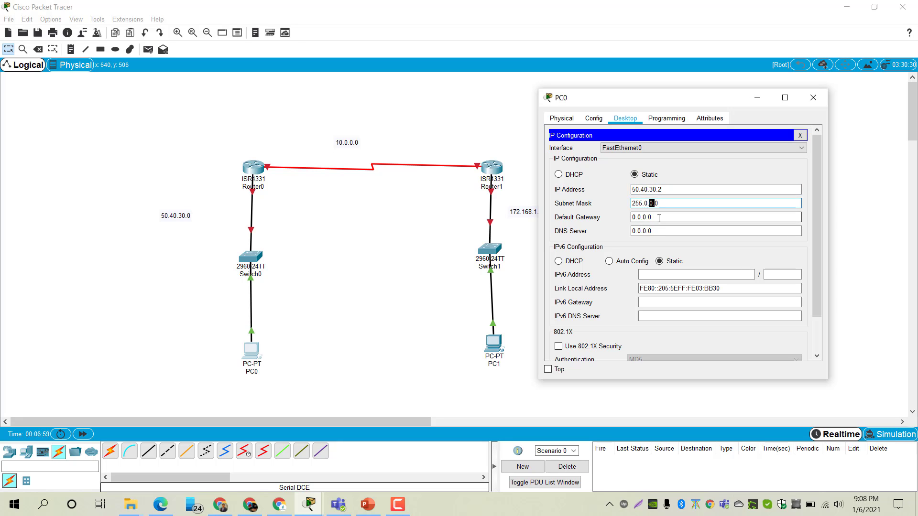
Step: Set PC0's default gateway to 50.40.30.1
{"action": "left_click", "coordinate": [659, 218]}
{"action": "double_click", "coordinate": [658, 218]}
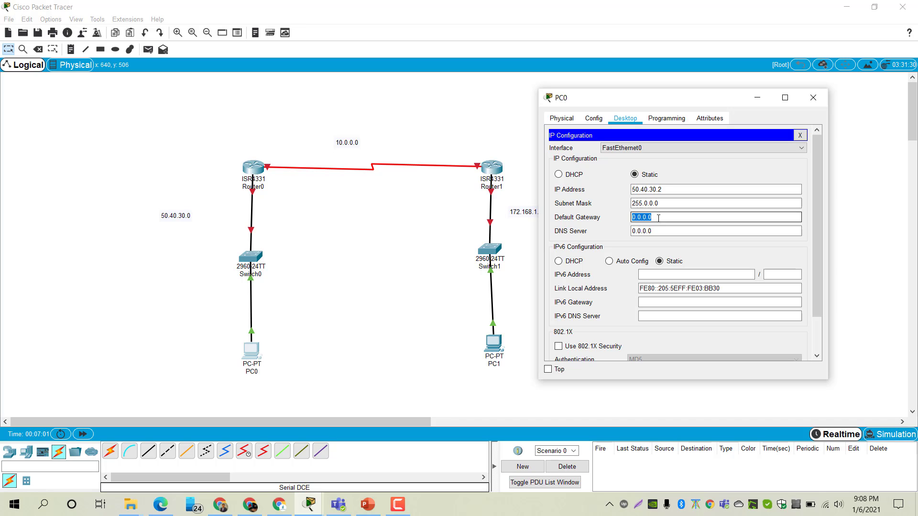
{"action": "key", "text": "BackSpace"}
{"action": "type", "text": "50"}
{"action": "type", "text": "40.30.1"}
{"action": "key", "text": "Tab"}
Step: Clear PC0's DNS server address and close its IP configuration and device window
{"action": "left_click", "coordinate": [664, 231]}
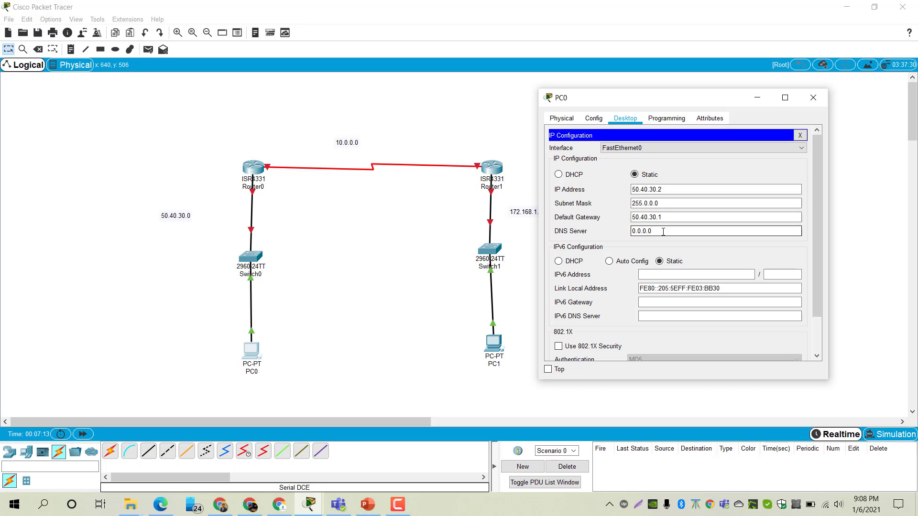
{"action": "key", "text": "BackSpace"}
{"action": "key", "text": "BackSpace"}
{"action": "key", "text": "BackSpace"}
{"action": "key", "text": "BackSpace"}
{"action": "key", "text": "BackSpace"}
{"action": "key", "text": "BackSpace"}
{"action": "key", "text": "BackSpace"}
{"action": "left_click", "coordinate": [800, 135]}
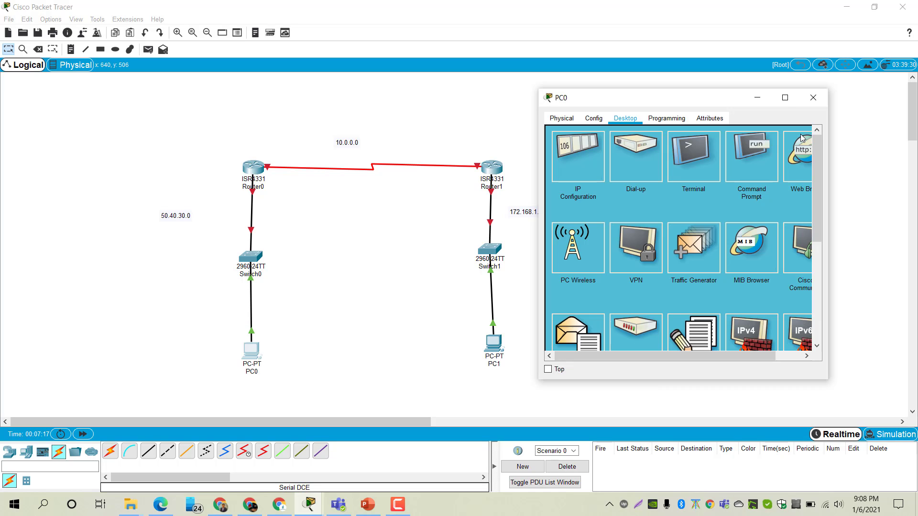
{"action": "left_click", "coordinate": [813, 97]}
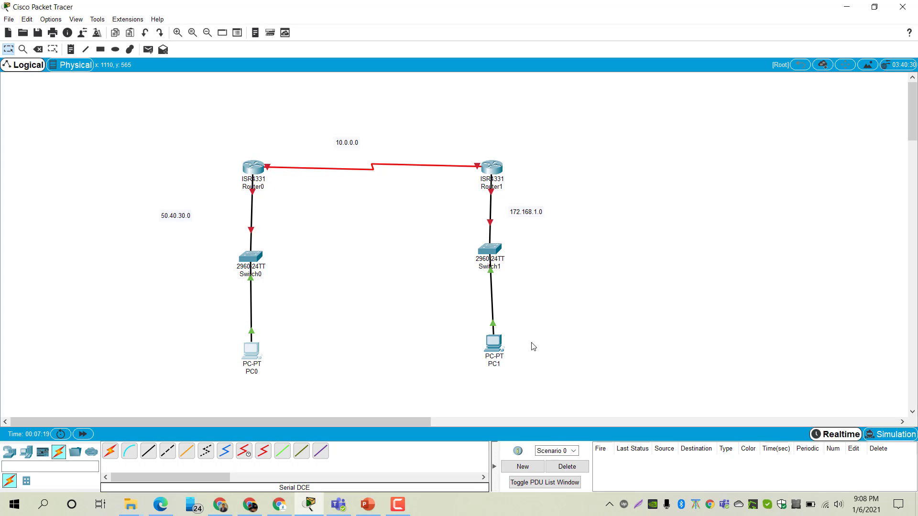
Step: Give PC1 the static IP address 172.168.1.2 with subnet mask 255.255.0.0 in its IP configuration
{"action": "left_click", "coordinate": [492, 346]}
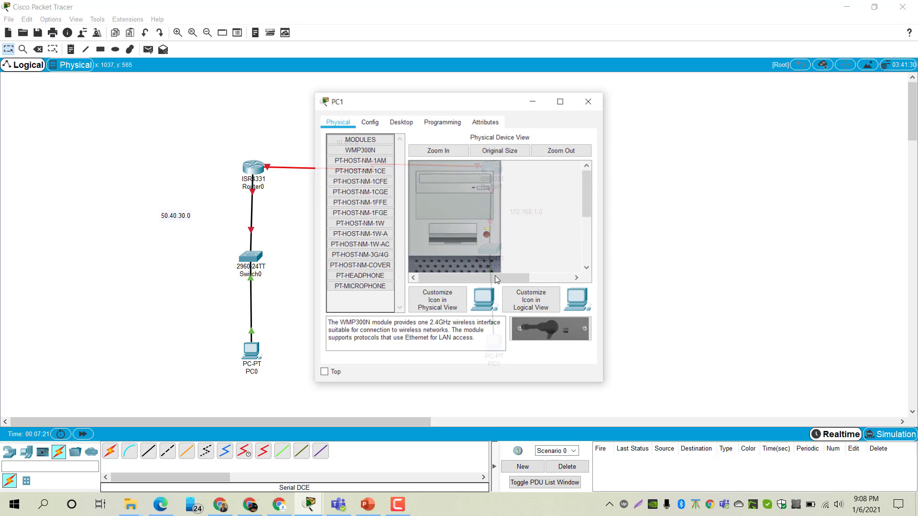
{"action": "left_click", "coordinate": [403, 123]}
{"action": "left_click", "coordinate": [370, 150]}
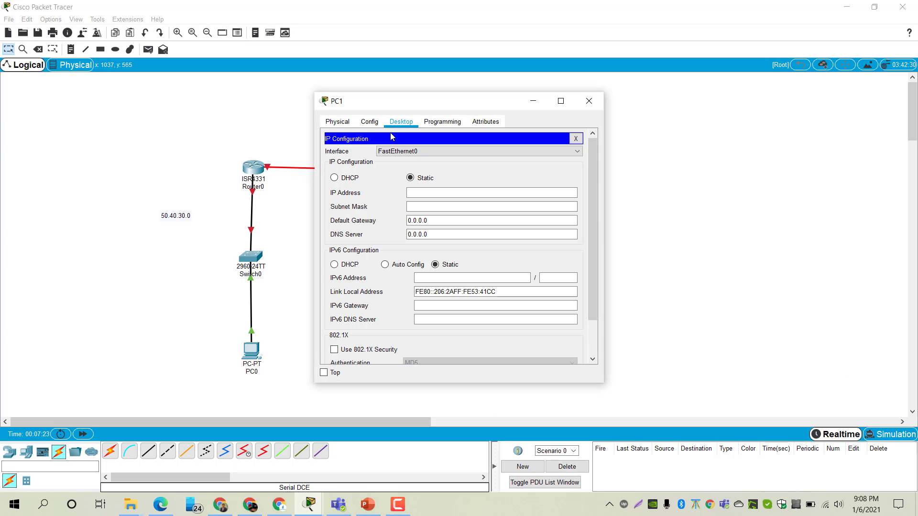
{"action": "left_click_drag", "start_coordinate": [418, 103], "coordinate": [688, 103]}
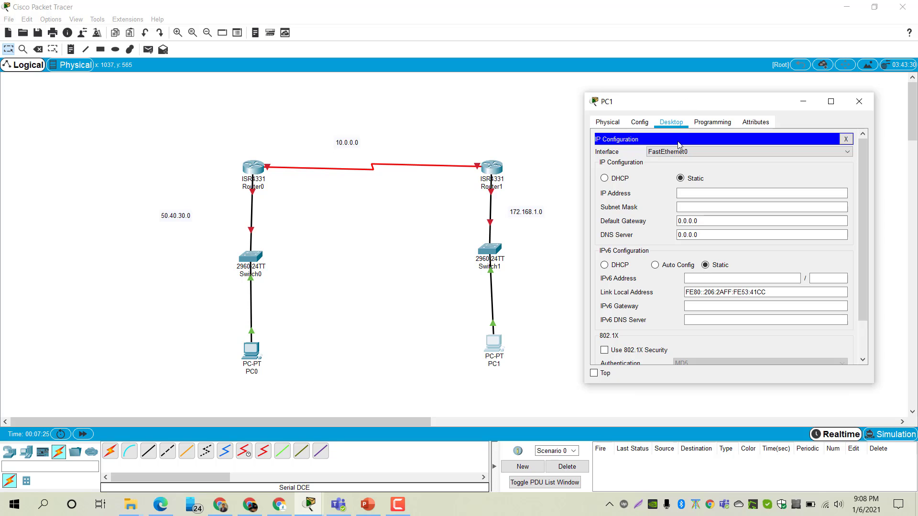
{"action": "left_click", "coordinate": [699, 194]}
{"action": "type", "text": "1"}
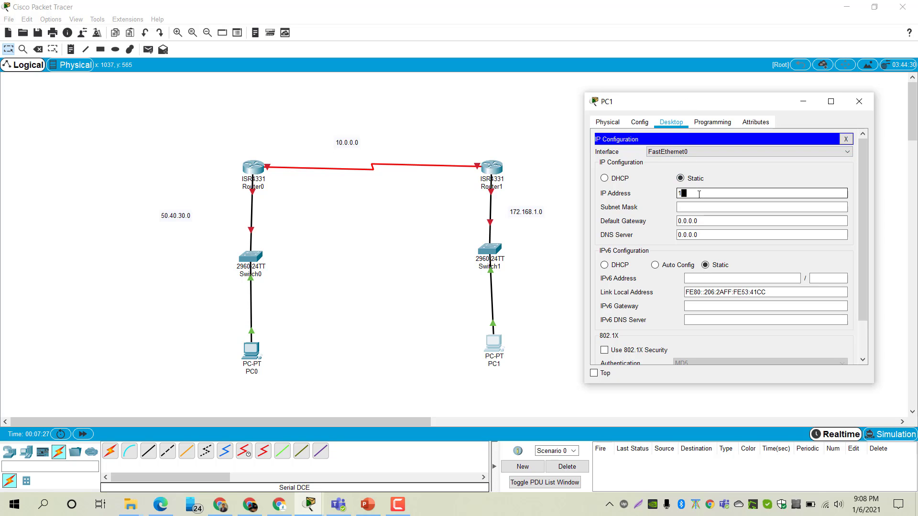
{"action": "type", "text": "72.168.1.2"}
{"action": "left_click", "coordinate": [693, 205]}
Step: Copy PC1's IP address into its default gateway and change the last octet to make it 172.168.1.1
{"action": "left_click", "coordinate": [725, 190]}
{"action": "double_click", "coordinate": [724, 190]}
{"action": "key", "text": "ctrl+c"}
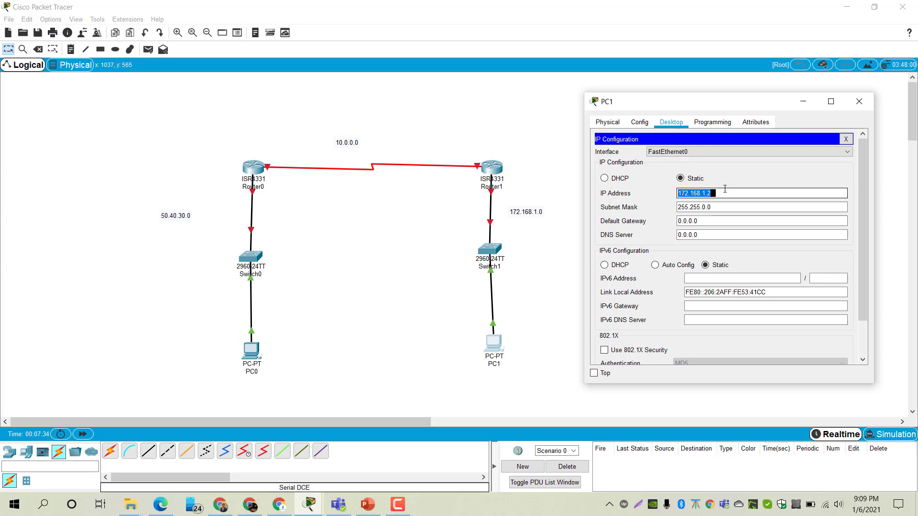
{"action": "left_click", "coordinate": [716, 221]}
{"action": "key", "text": "ctrl+a"}
{"action": "key", "text": "ctrl+v"}
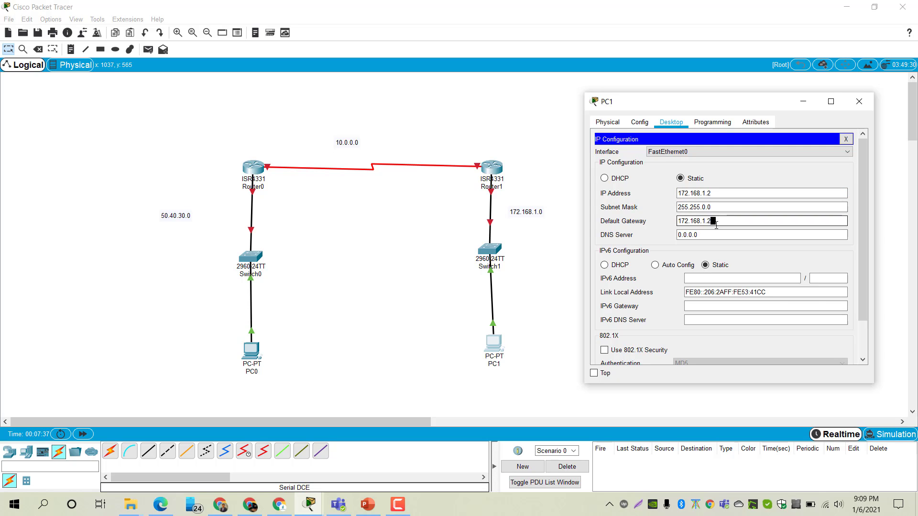
{"action": "key", "text": "BackSpace"}
{"action": "type", "text": "1"}
Step: Clear PC1's DNS server address and close its IP configuration and device window
{"action": "left_click", "coordinate": [730, 235]}
{"action": "key", "text": "BackSpace"}
{"action": "key", "text": "BackSpace"}
{"action": "key", "text": "BackSpace"}
{"action": "key", "text": "BackSpace"}
{"action": "key", "text": "BackSpace"}
{"action": "key", "text": "BackSpace"}
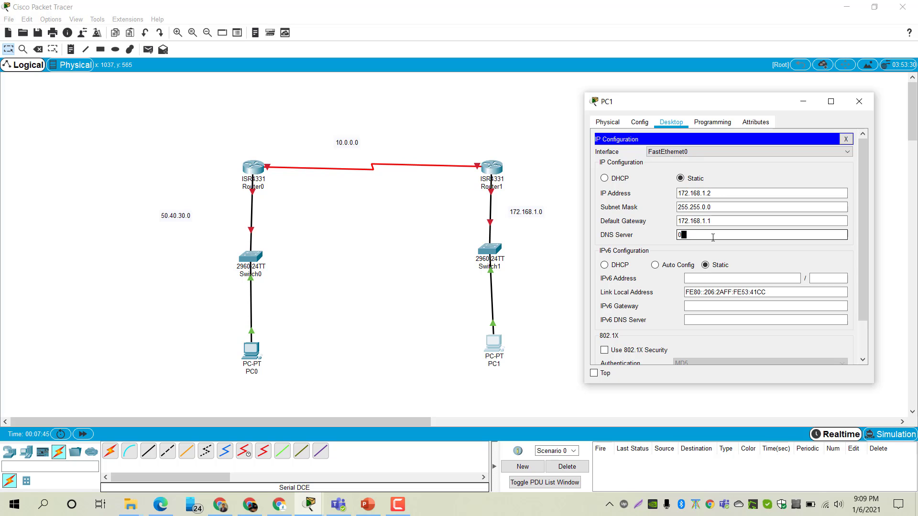
{"action": "key", "text": "BackSpace"}
{"action": "left_click", "coordinate": [845, 139]}
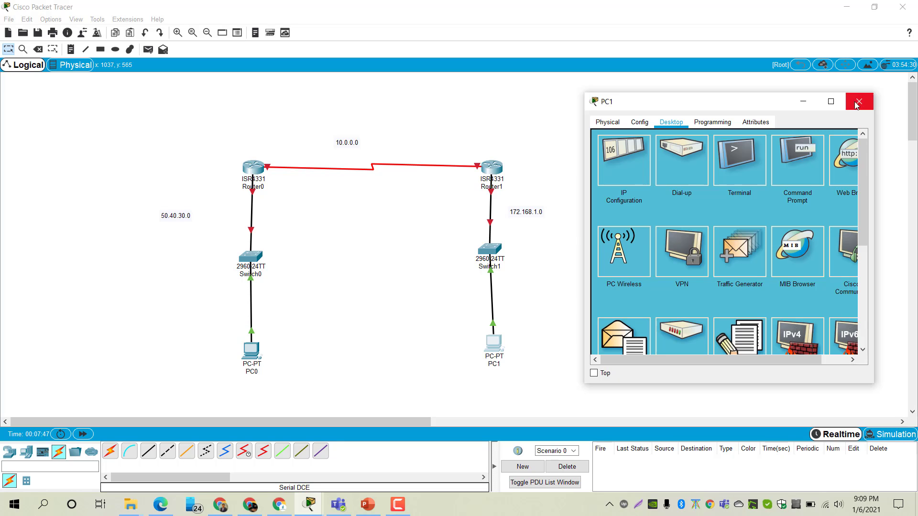
{"action": "left_click", "coordinate": [857, 102]}
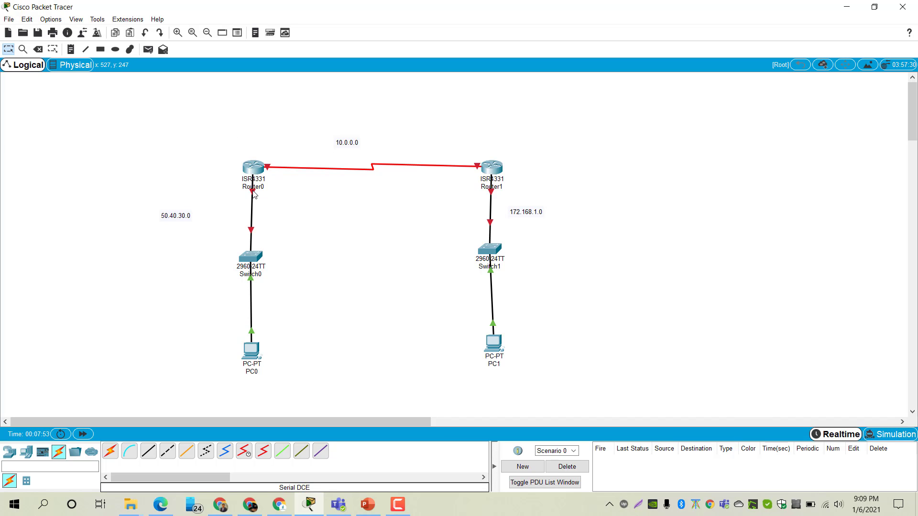
Step: Configure Router0's GigabitEthernet0/0/0 interface with IP address 50.40.30.1 and subnet mask 255.0.0.0, and turn the port on
{"action": "mouse_move", "coordinate": [254, 193]}
{"action": "mouse_move", "coordinate": [269, 167]}
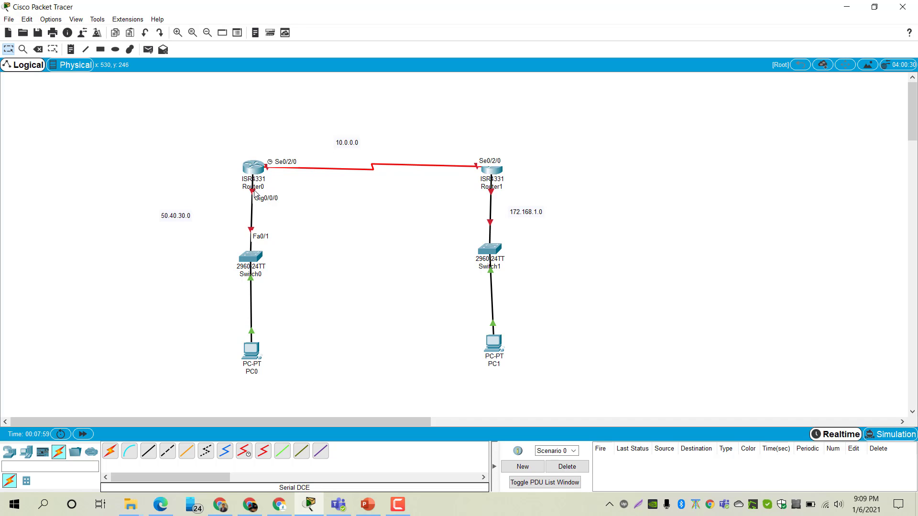
{"action": "left_click", "coordinate": [258, 170]}
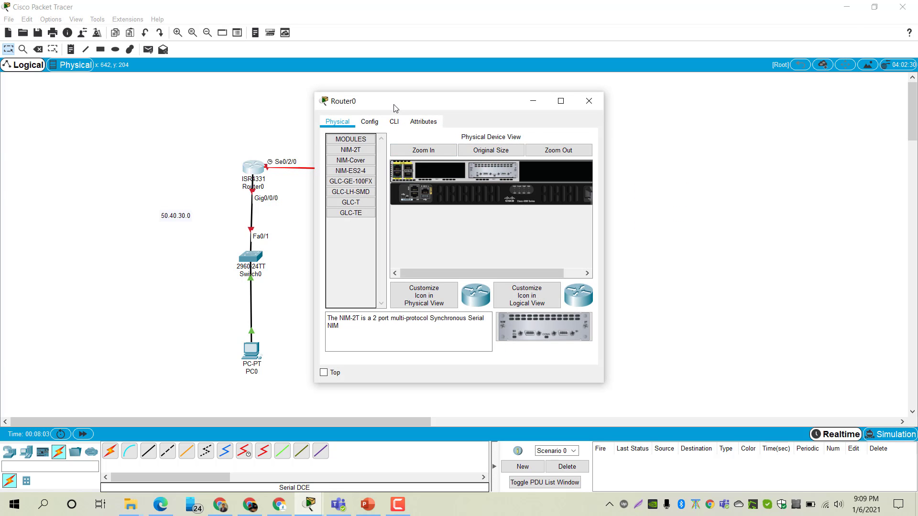
{"action": "left_click_drag", "start_coordinate": [395, 108], "coordinate": [590, 107]}
{"action": "left_click", "coordinate": [570, 119]}
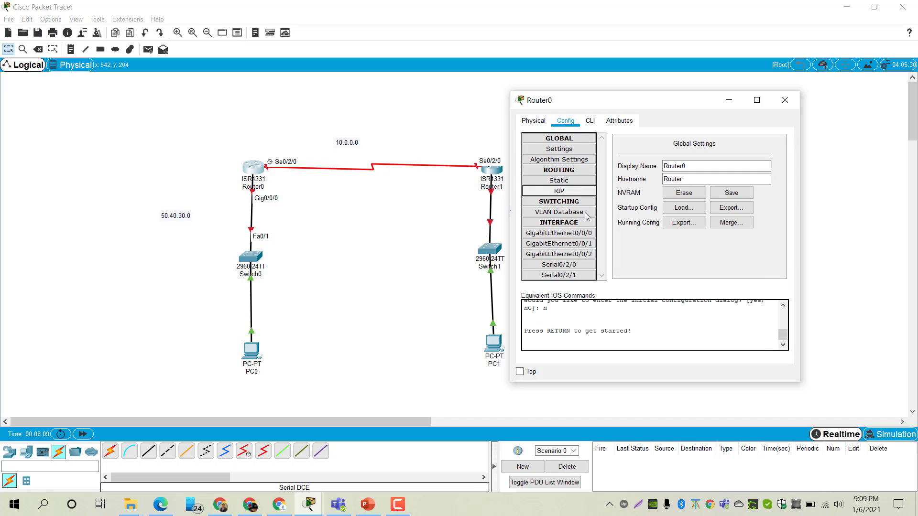
{"action": "left_click", "coordinate": [574, 237]}
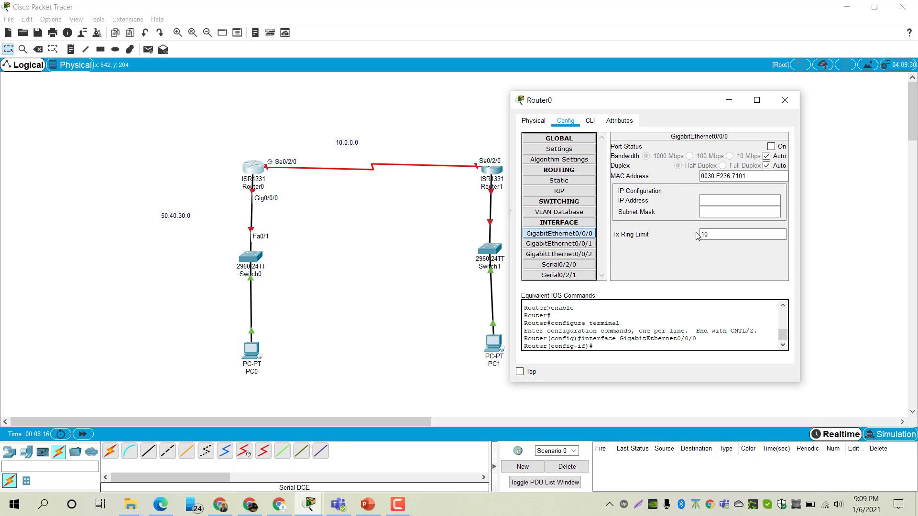
{"action": "left_click", "coordinate": [713, 204]}
{"action": "type", "text": "50"}
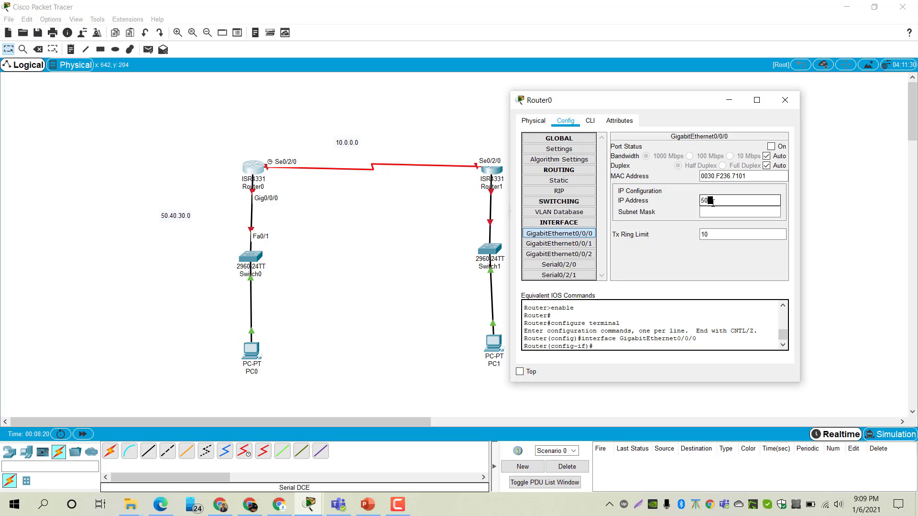
{"action": "type", "text": ".40.30.1"}
{"action": "key", "text": "Tab"}
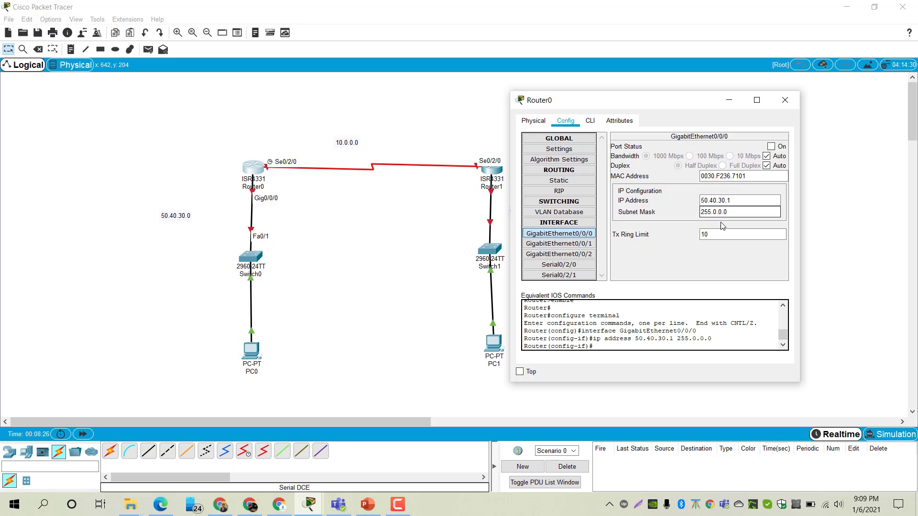
{"action": "left_click", "coordinate": [771, 148]}
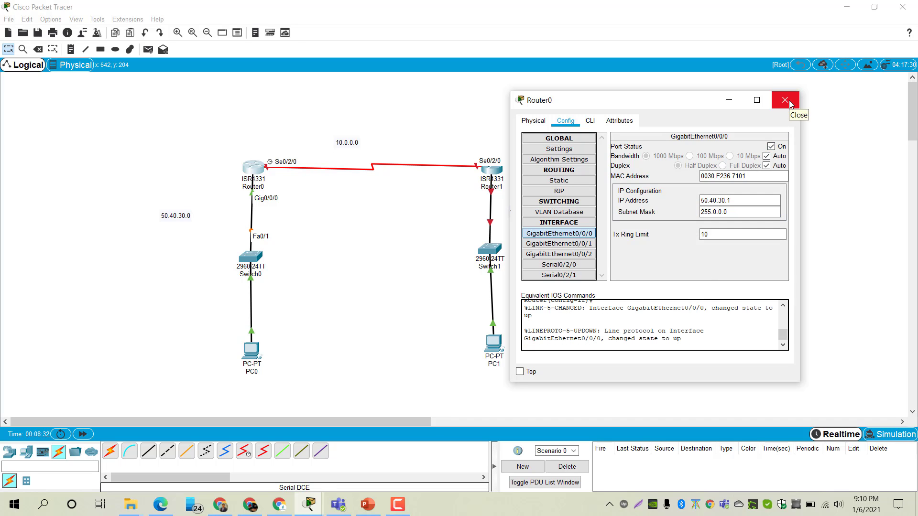
Step: Configure Router0's Serial0/2/0 interface with IP address 10.0.0.1 and subnet mask 255.0.0.0, turn the port on, and close the device window
{"action": "left_click", "coordinate": [563, 266]}
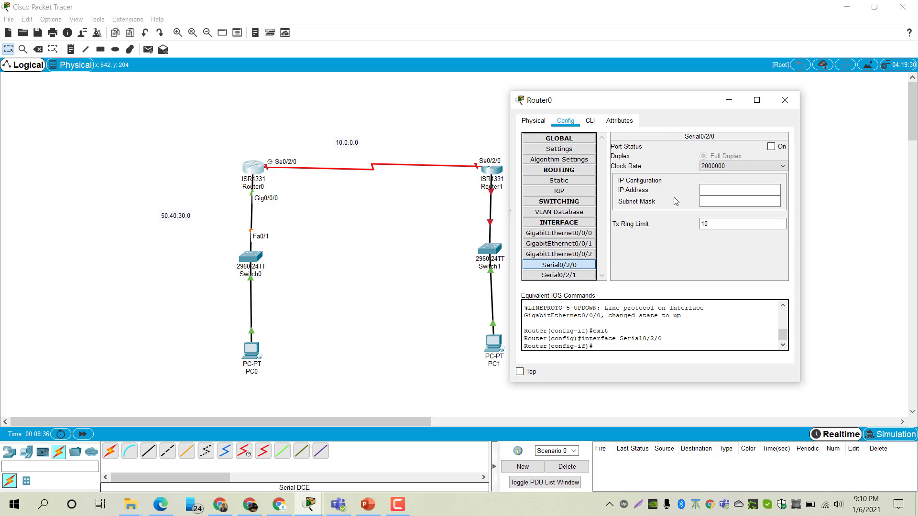
{"action": "left_click", "coordinate": [733, 192]}
{"action": "type", "text": "10.0.0.1"}
{"action": "key", "text": "Tab"}
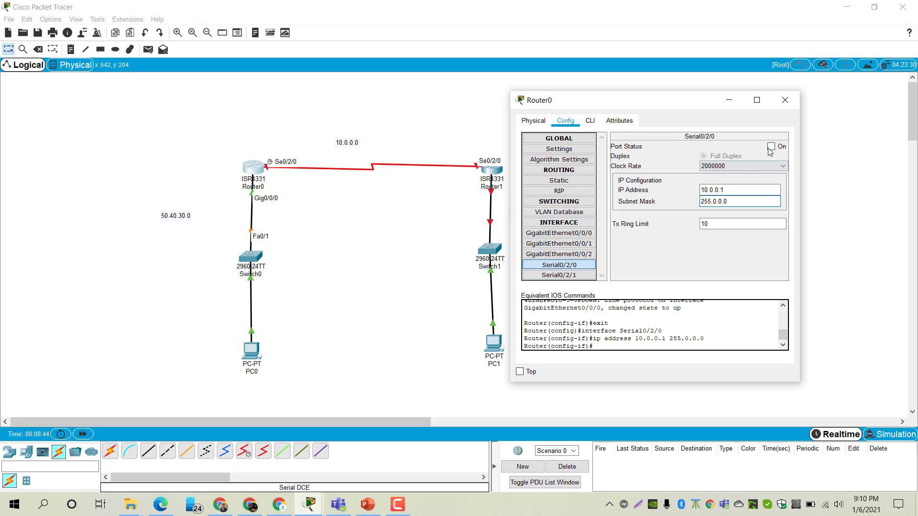
{"action": "left_click", "coordinate": [771, 147]}
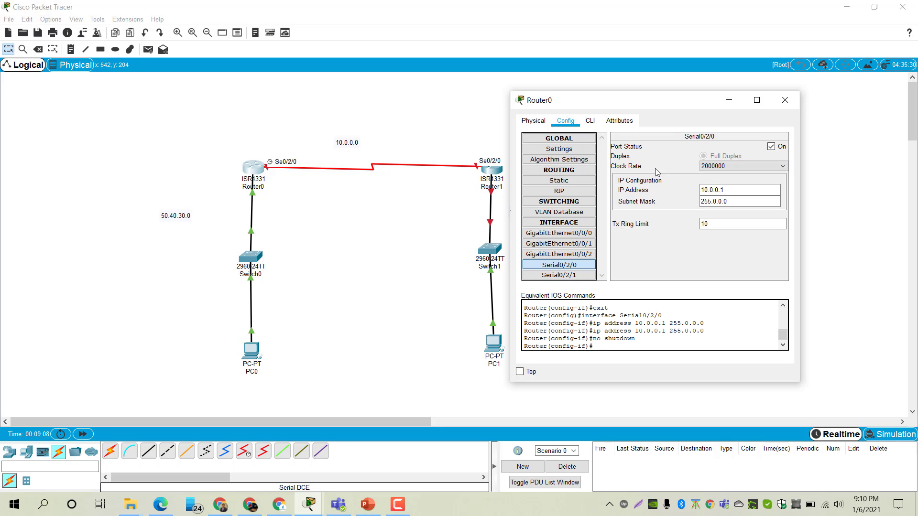
{"action": "left_click", "coordinate": [709, 167]}
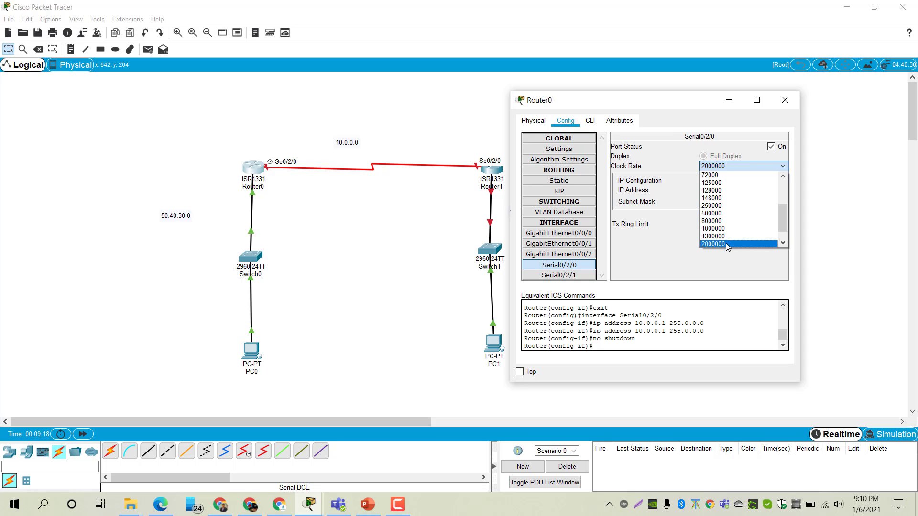
{"action": "left_click", "coordinate": [677, 165]}
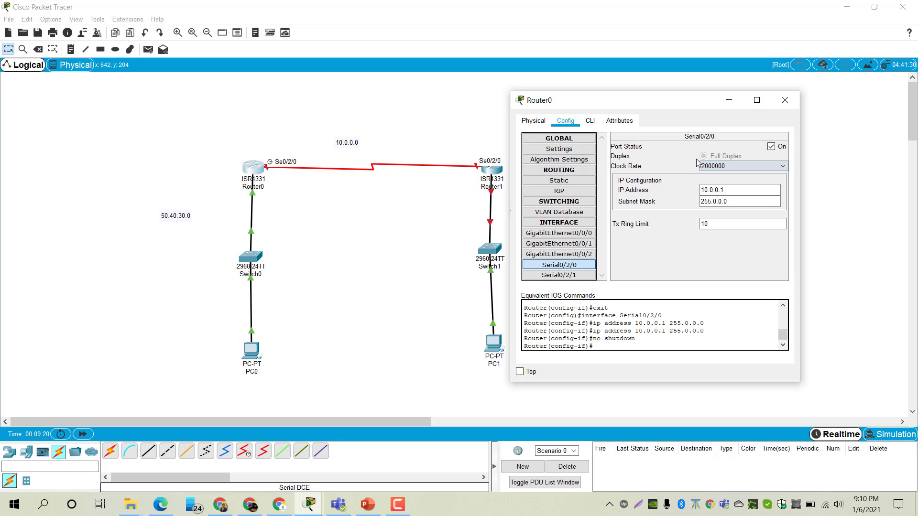
{"action": "left_click", "coordinate": [784, 107]}
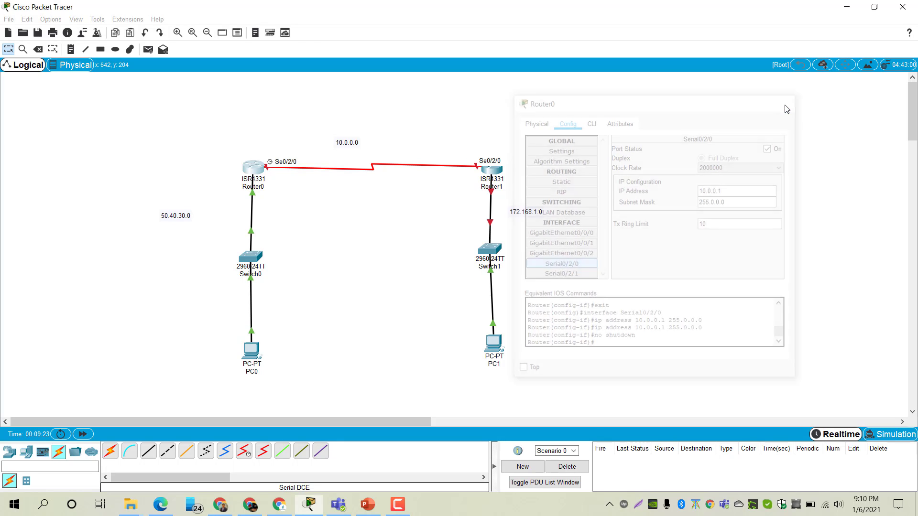
Step: Decline Router1's initial configuration dialog and configure GigabitEthernet0/0/0 with IP address 172.168.1.1 and subnet mask 255.255.0.0, turning the port on
{"action": "left_click", "coordinate": [497, 177]}
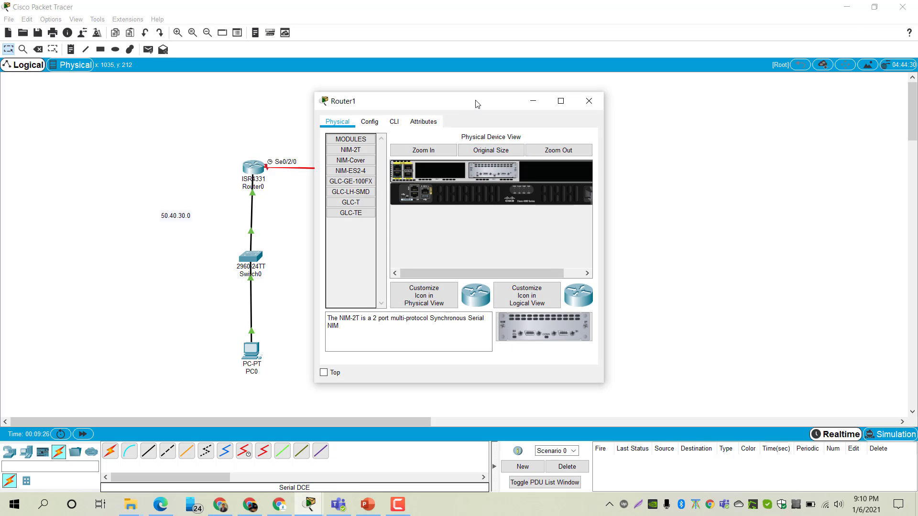
{"action": "left_click_drag", "start_coordinate": [478, 102], "coordinate": [723, 92]}
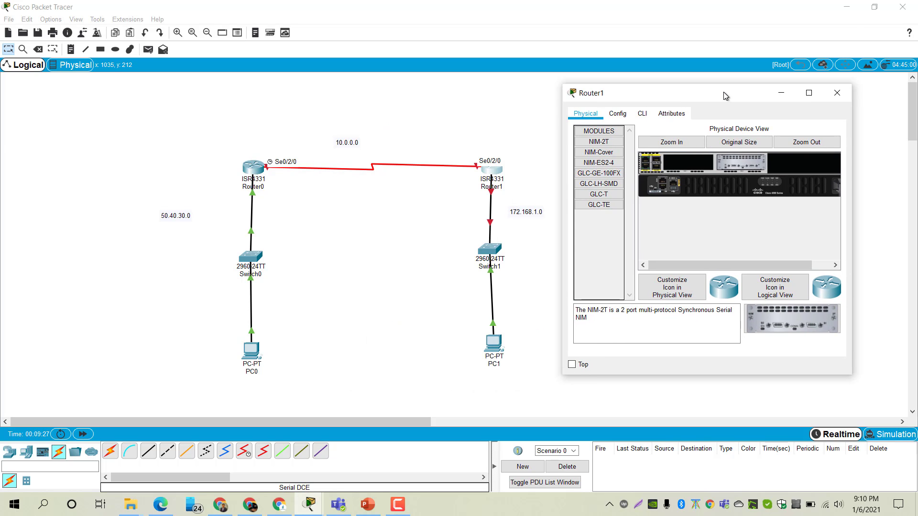
{"action": "left_click", "coordinate": [623, 114]}
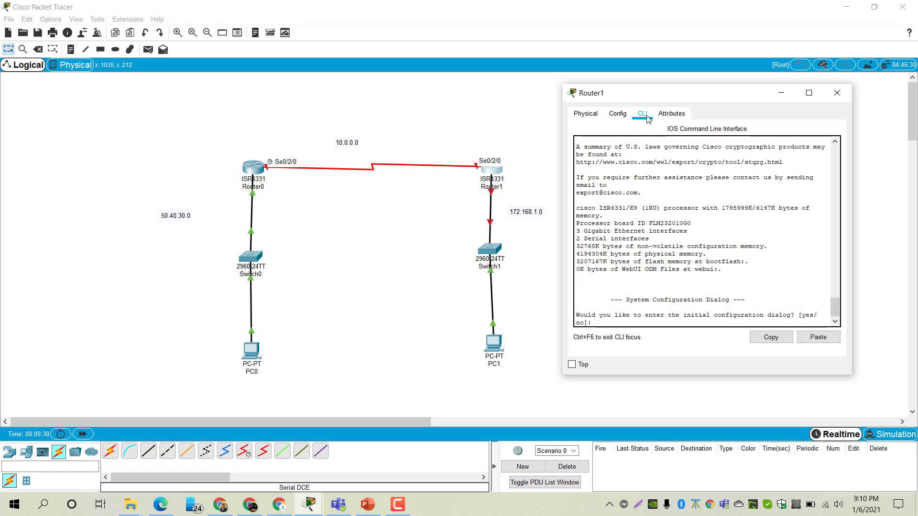
{"action": "left_click", "coordinate": [620, 229]}
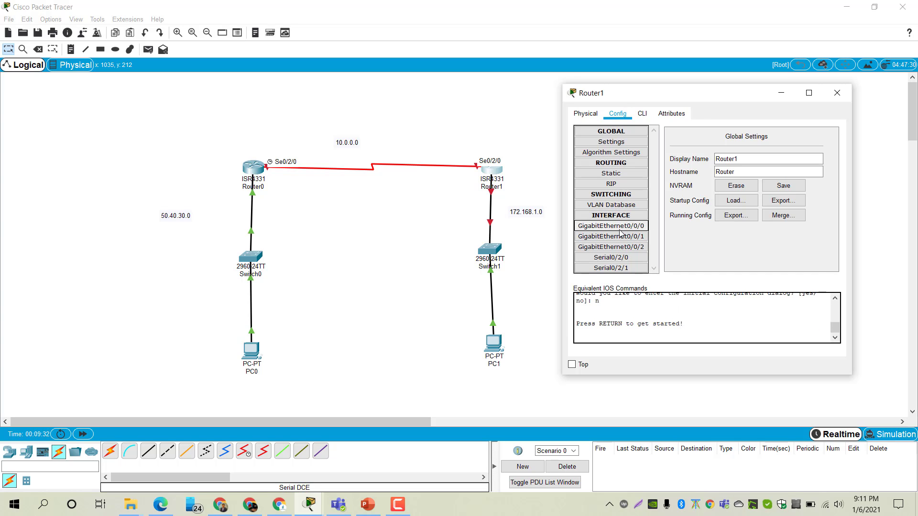
{"action": "left_click", "coordinate": [776, 193]}
{"action": "type", "text": "1"}
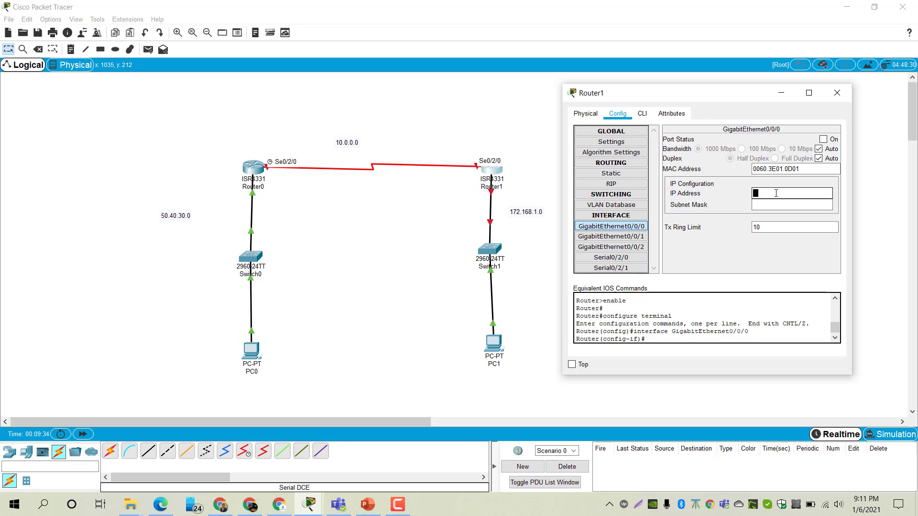
{"action": "type", "text": "72.168.1.1"}
{"action": "key", "text": "Tab"}
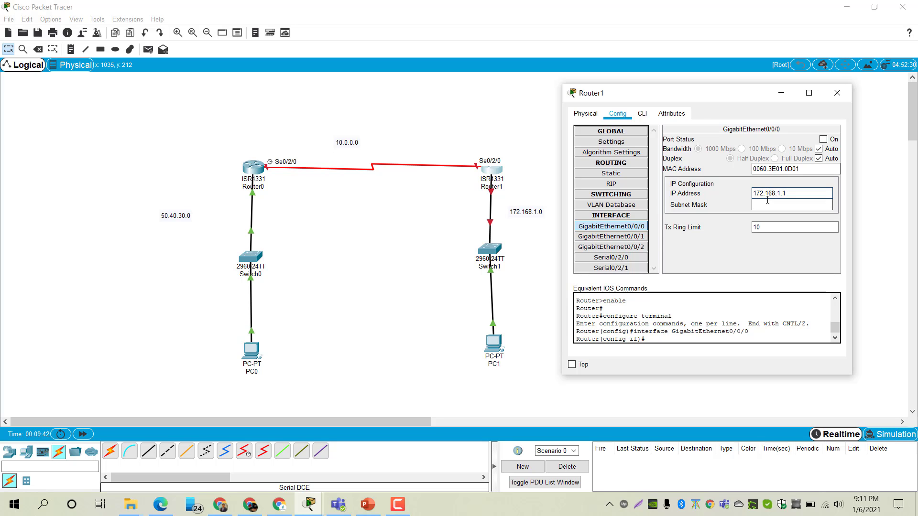
{"action": "left_click", "coordinate": [835, 139]}
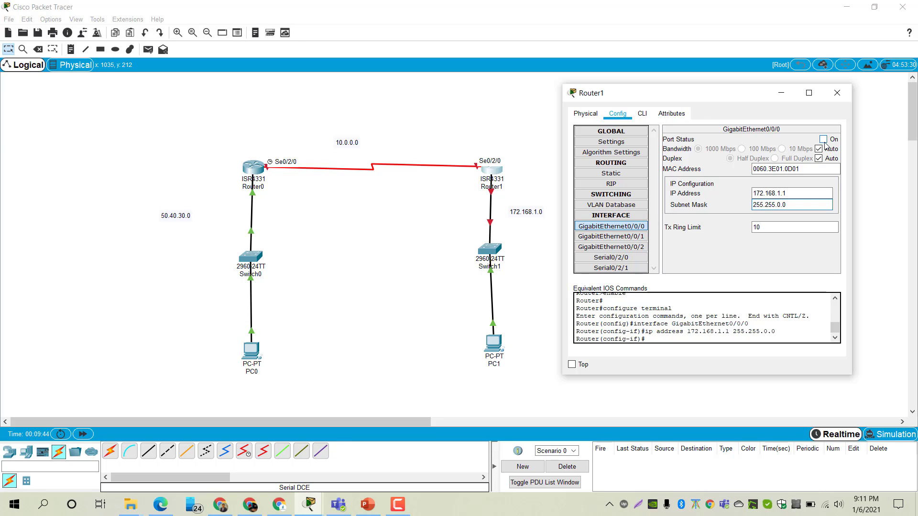
Step: Configure Router1's Serial0/2/0 interface with IP address 10.0.0.2 and subnet mask 255.0.0.0, turn the port on, and close the device window
{"action": "left_click", "coordinate": [620, 256]}
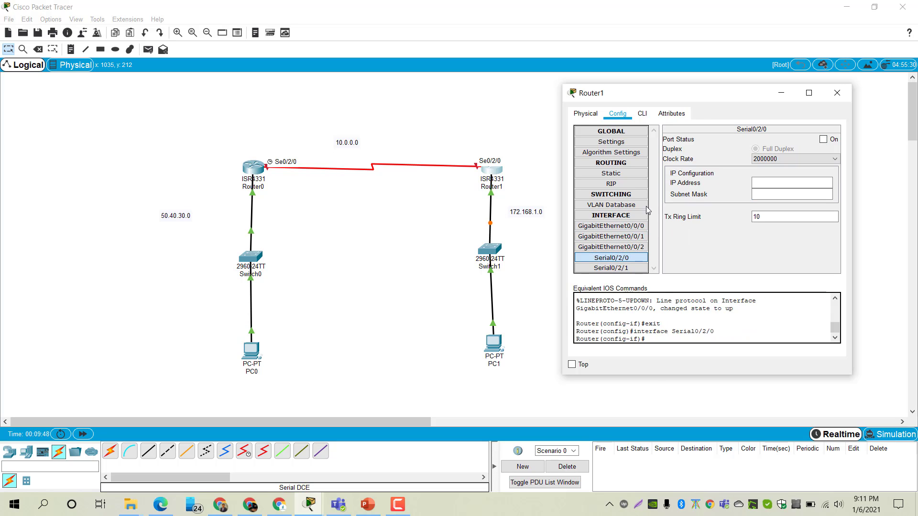
{"action": "left_click", "coordinate": [761, 179]}
{"action": "type", "text": "10.0.0.2"}
{"action": "left_click", "coordinate": [764, 194]}
{"action": "left_click", "coordinate": [823, 140]}
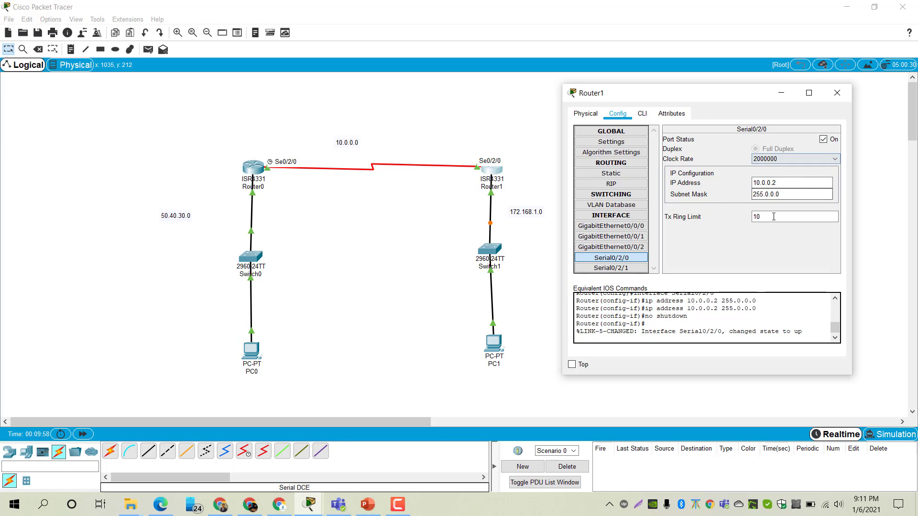
{"action": "left_click", "coordinate": [837, 93]}
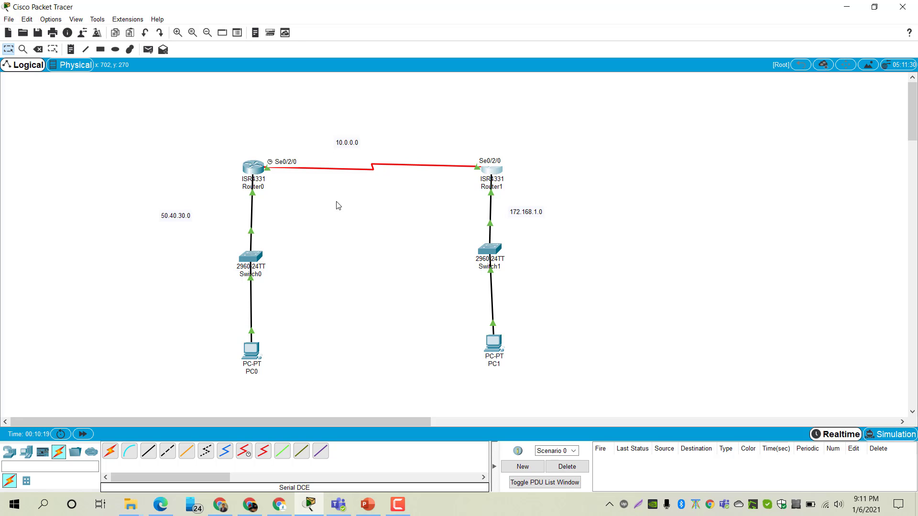
Step: Nudge Switch1 into line beneath Router1 and send a simple PDU from PC0 to PC1 to test connectivity
{"action": "mouse_move", "coordinate": [486, 254]}
{"action": "left_mouse_down"}
{"action": "mouse_move", "coordinate": [488, 267]}
{"action": "mouse_move", "coordinate": [488, 259]}
{"action": "left_mouse_up"}
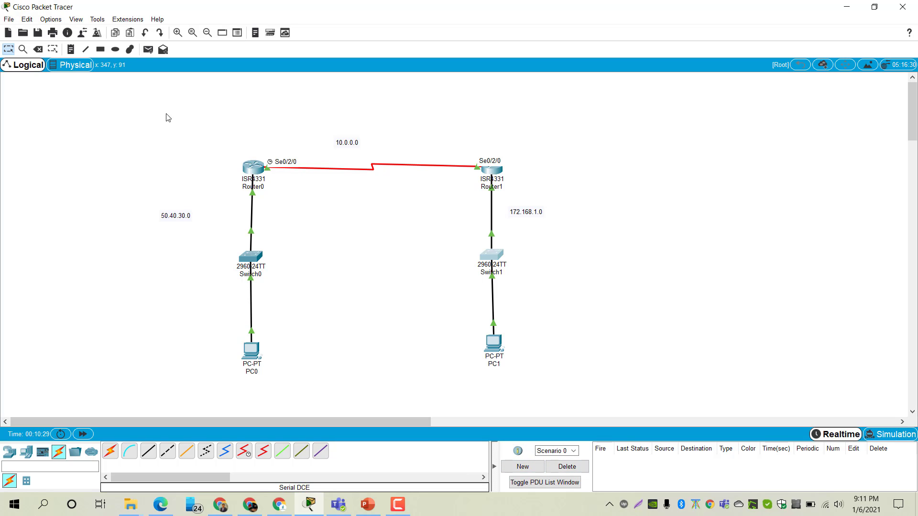
{"action": "left_click", "coordinate": [147, 49]}
{"action": "left_click", "coordinate": [251, 352]}
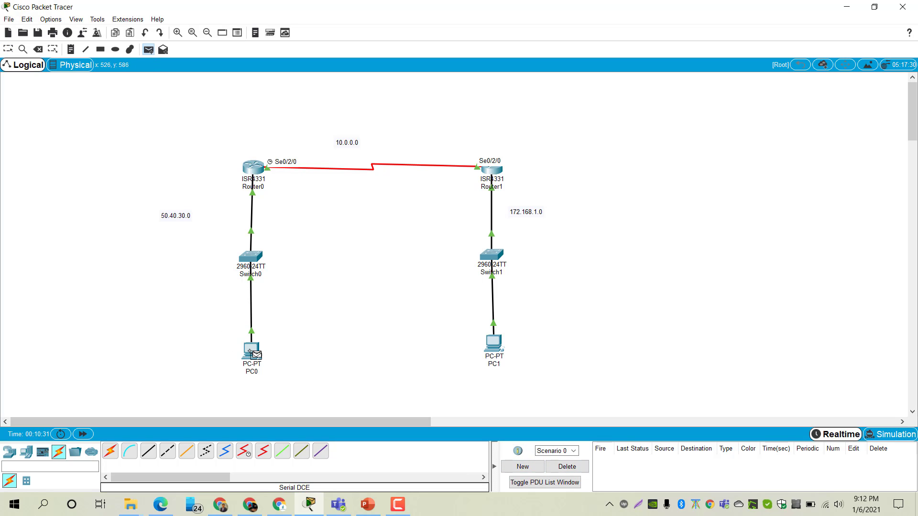
{"action": "left_click", "coordinate": [493, 348]}
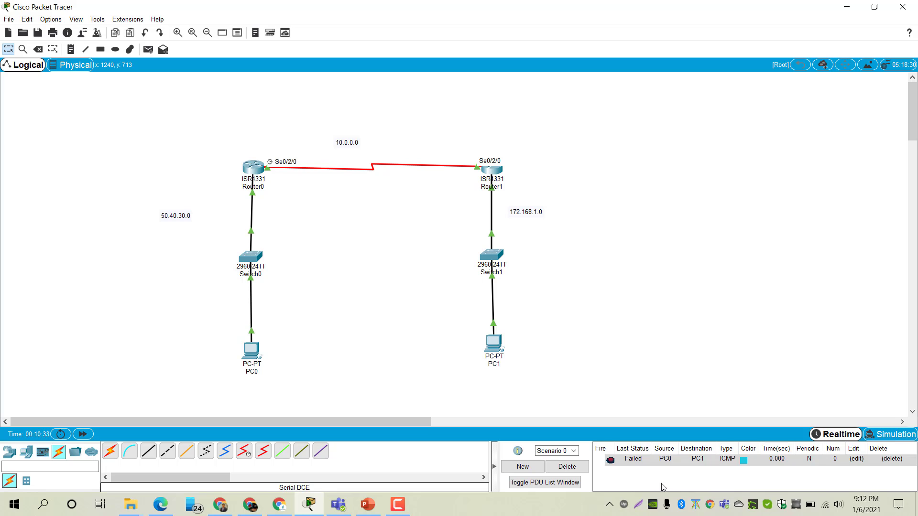
{"action": "left_click", "coordinate": [642, 466]}
Step: View Router0's static routing settings and close the device window without adding a route
{"action": "left_click", "coordinate": [253, 167]}
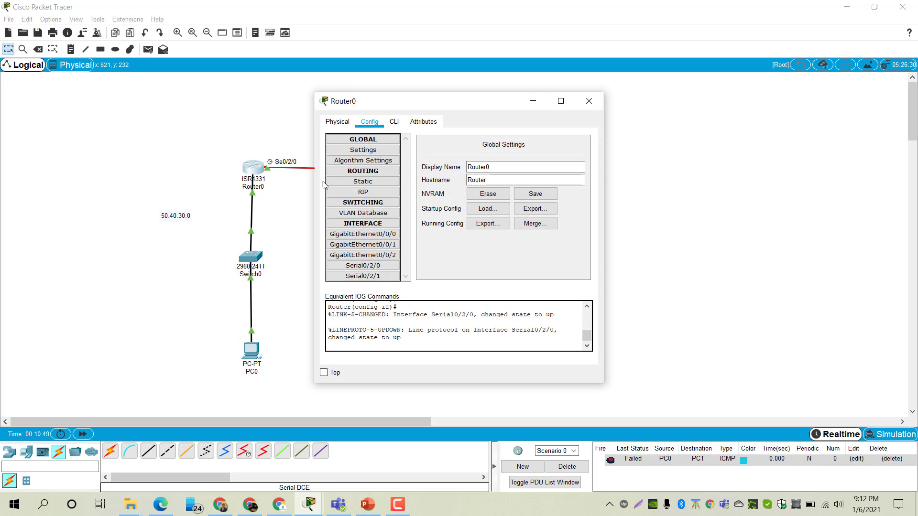
{"action": "left_click", "coordinate": [363, 181]}
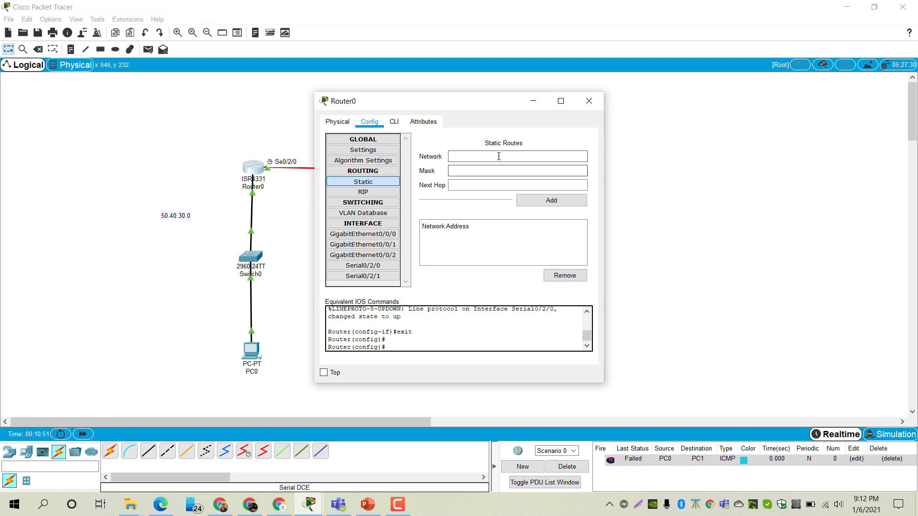
{"action": "left_click", "coordinate": [467, 157]}
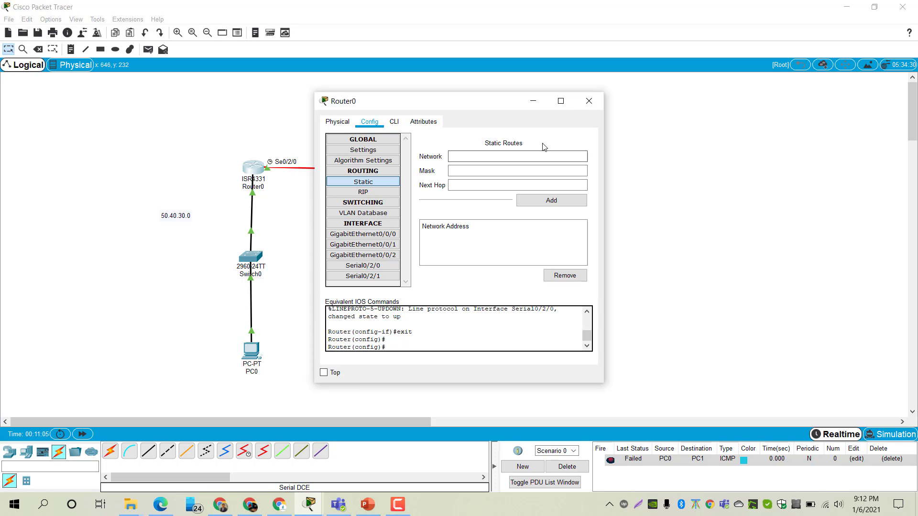
{"action": "left_click", "coordinate": [586, 101]}
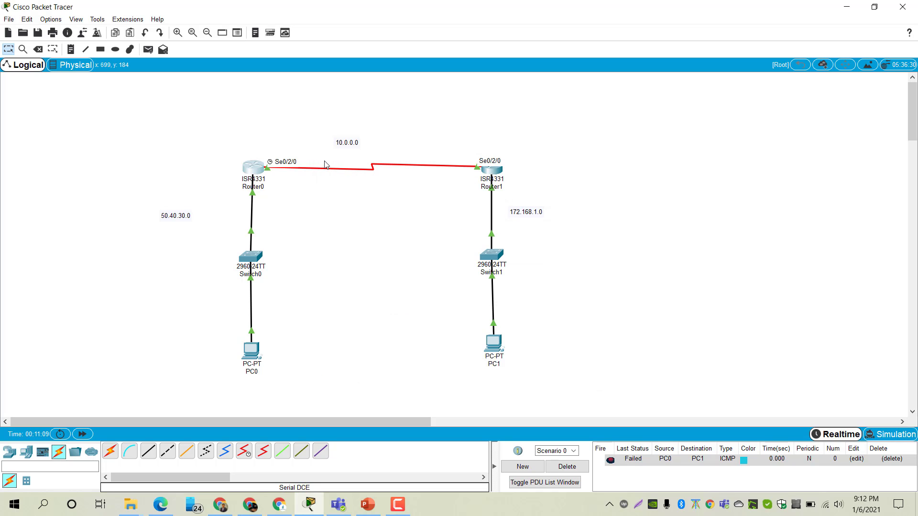
Step: Add network 50.0.0.0 to Router0's RIP routing configuration
{"action": "left_click", "coordinate": [251, 175]}
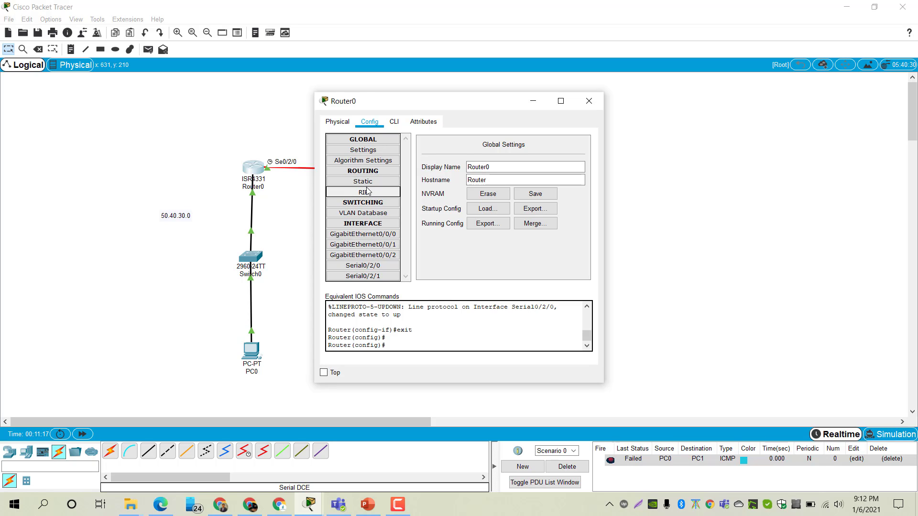
{"action": "left_click", "coordinate": [366, 192]}
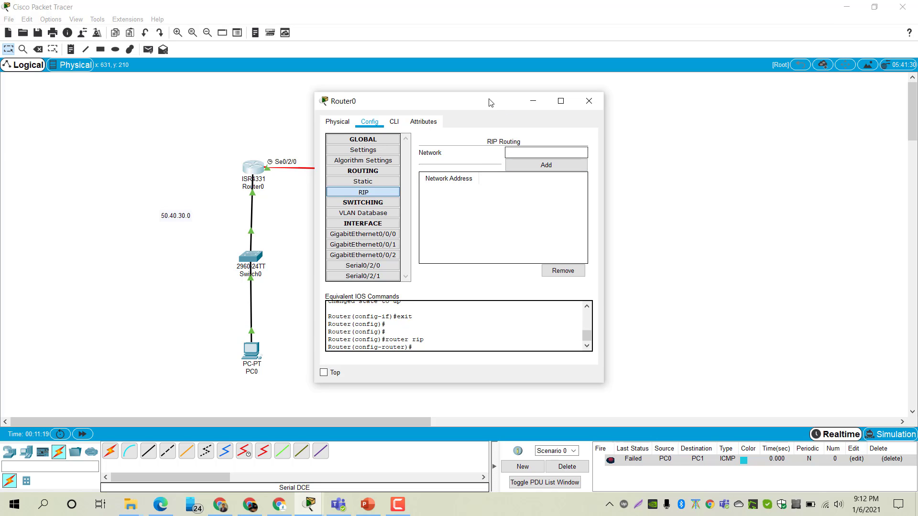
{"action": "left_click_drag", "start_coordinate": [475, 104], "coordinate": [528, 104]}
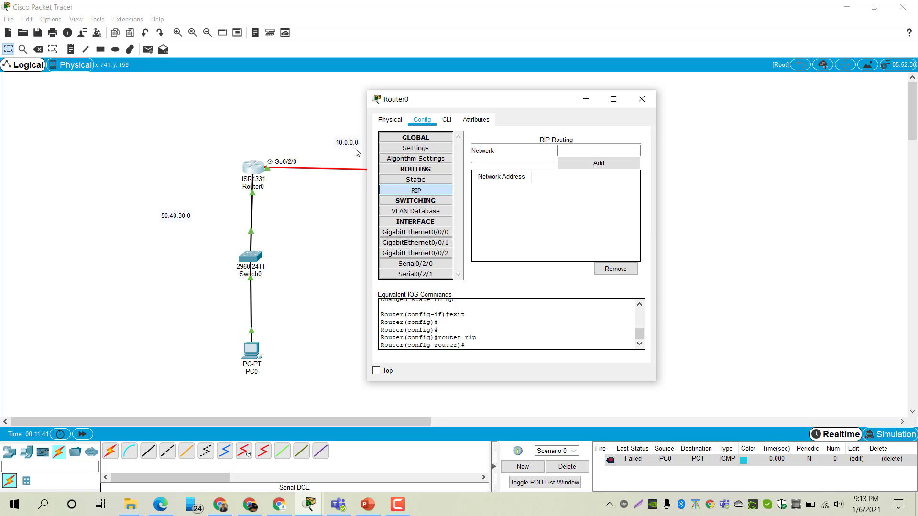
{"action": "left_click", "coordinate": [571, 148]}
{"action": "type", "text": "50.0.0.0"}
{"action": "left_click", "coordinate": [584, 164]}
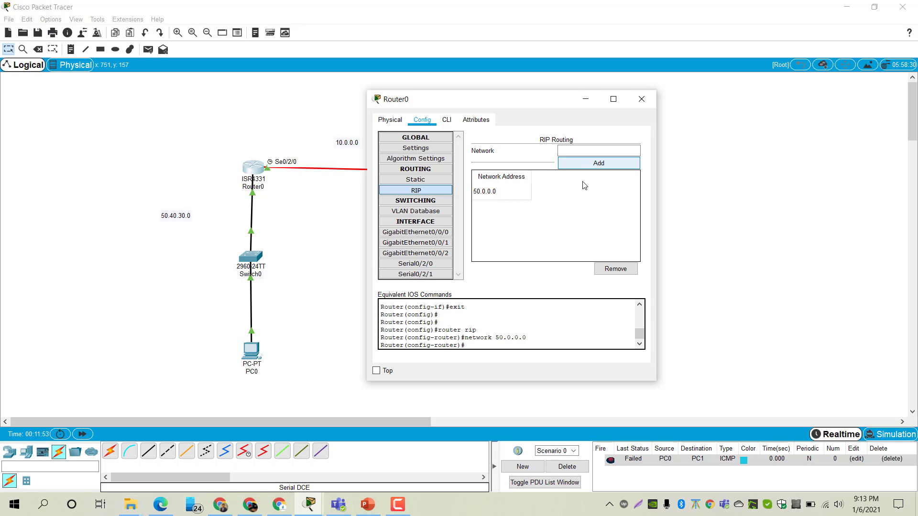
Step: Add network 10.0.0.0 to Router0's RIP routing configuration and close the device window
{"action": "left_click", "coordinate": [574, 149]}
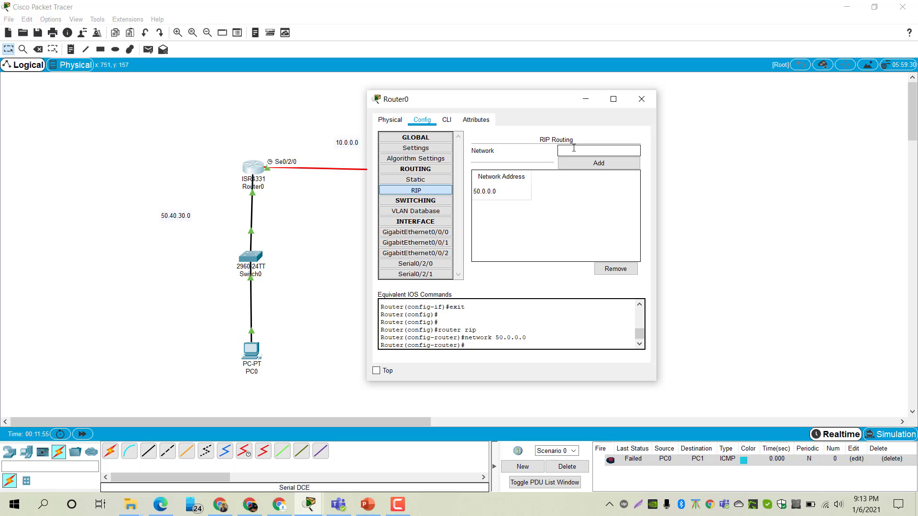
{"action": "type", "text": "10.0.0.0"}
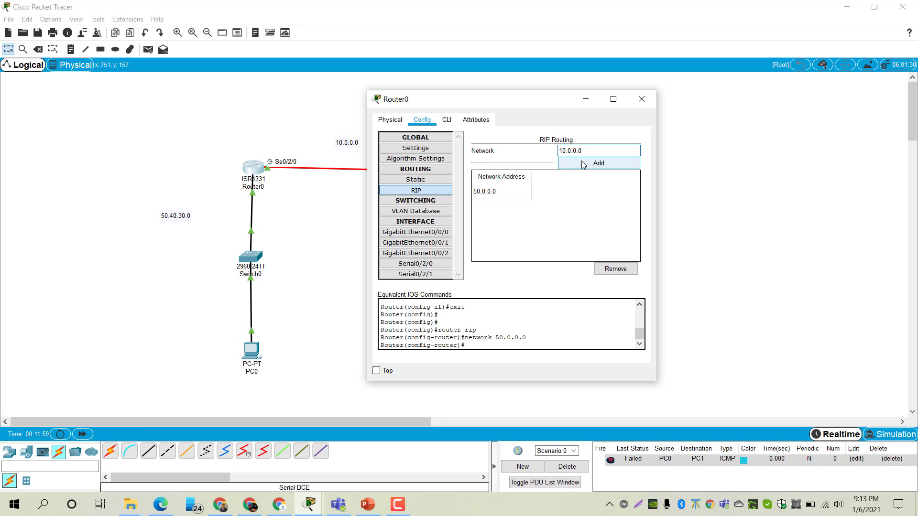
{"action": "left_click", "coordinate": [582, 161]}
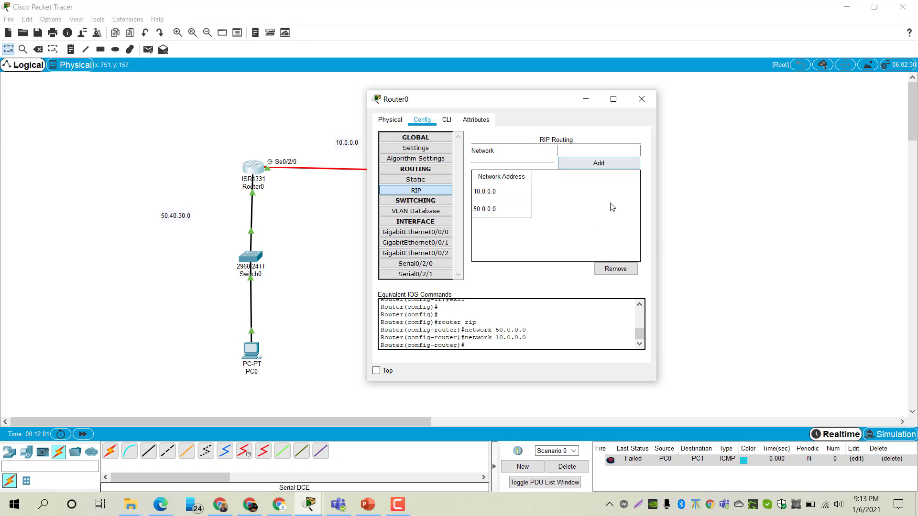
{"action": "left_click", "coordinate": [641, 99]}
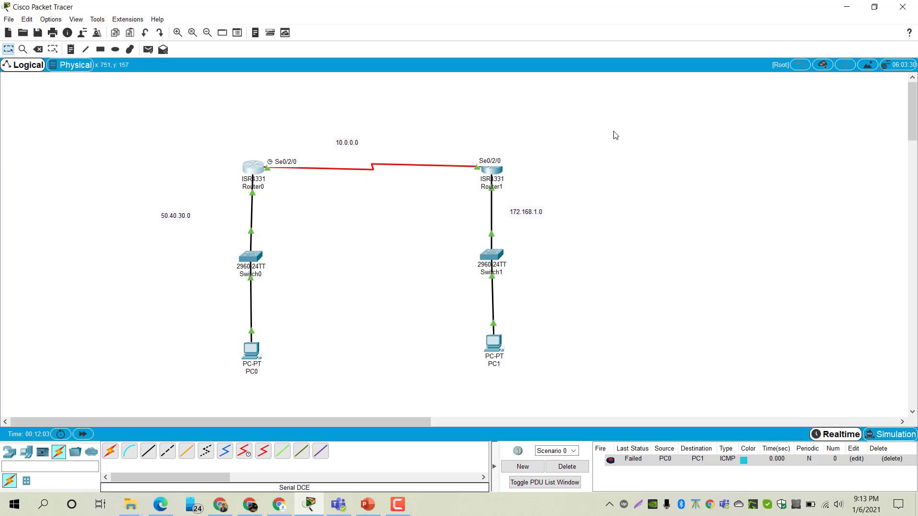
Step: Add network 172.168.0.0 to Router1's RIP routing configuration
{"action": "left_click", "coordinate": [504, 177]}
{"action": "left_click_drag", "start_coordinate": [471, 104], "coordinate": [713, 117]}
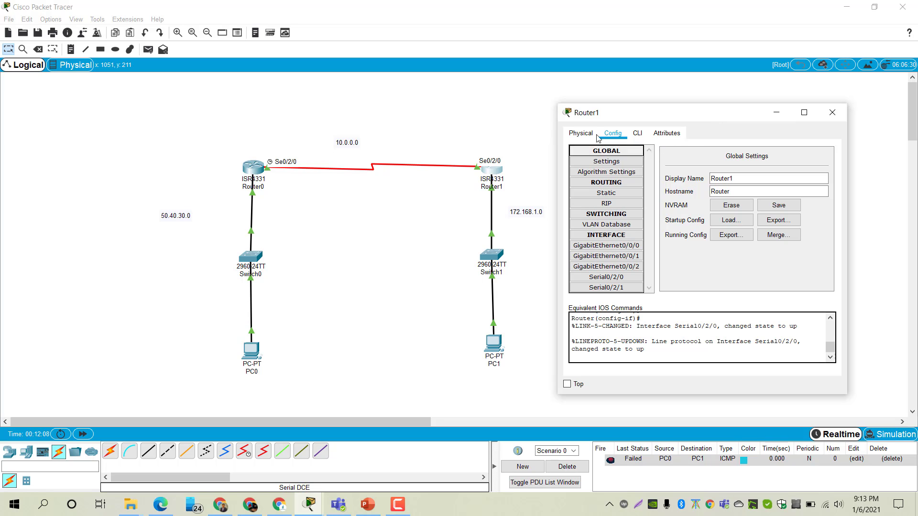
{"action": "left_click", "coordinate": [606, 203]}
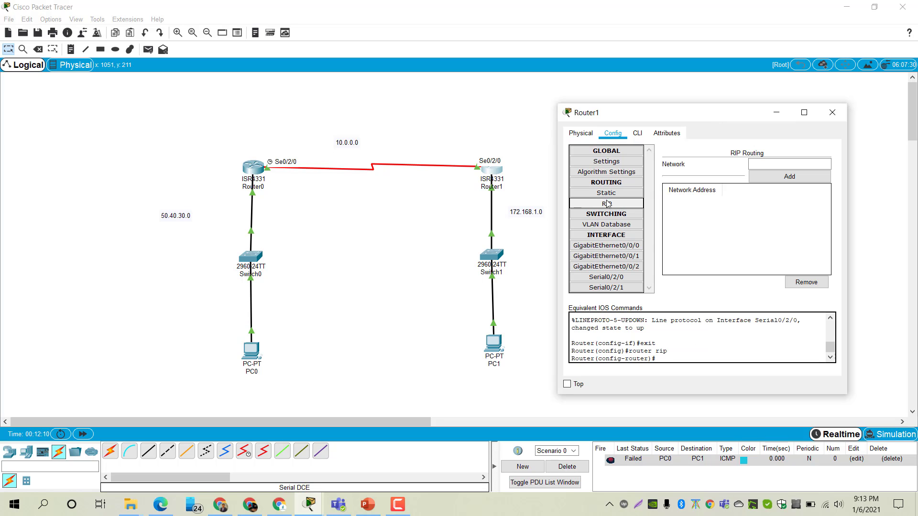
{"action": "left_click", "coordinate": [760, 162]}
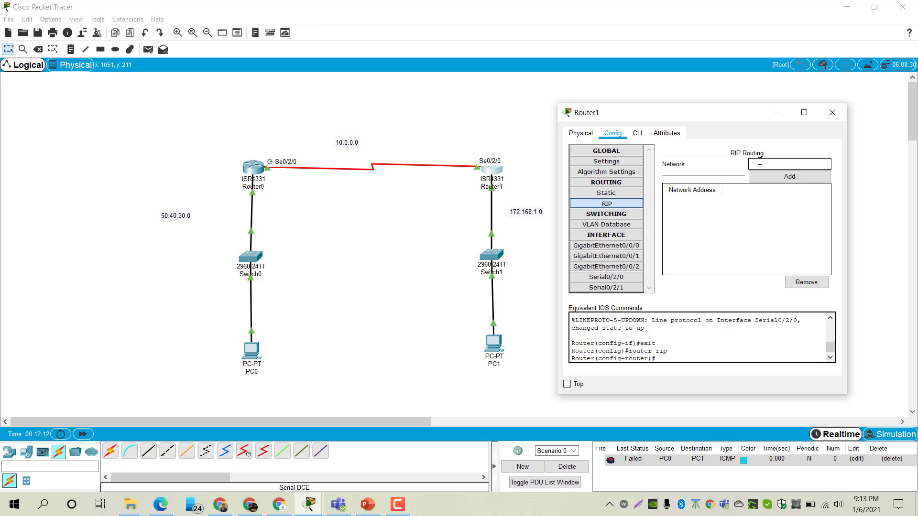
{"action": "type", "text": "172.168.1.0"}
{"action": "key", "text": "BackSpace"}
{"action": "key", "text": "BackSpace"}
{"action": "key", "text": "BackSpace"}
{"action": "type", "text": "0.0"}
{"action": "left_click", "coordinate": [786, 177]}
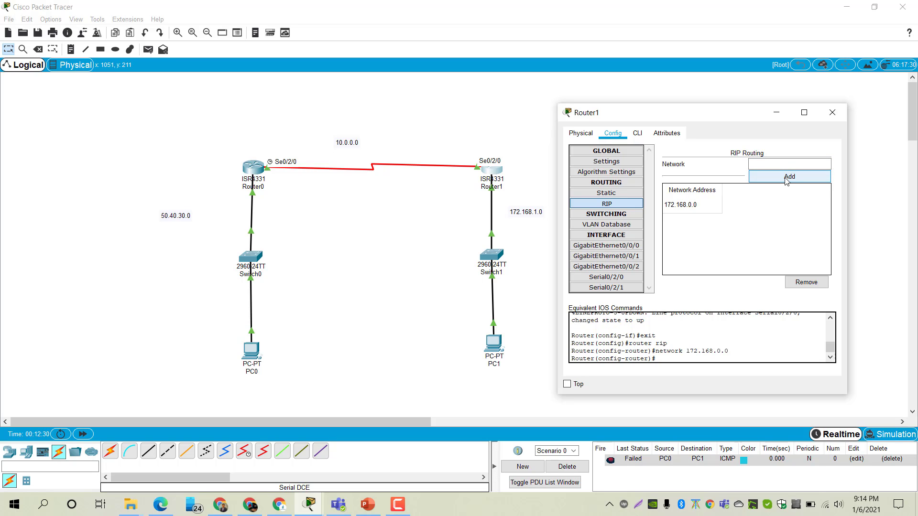
Step: Add network 10.0.0.0 to Router1's RIP routing configuration and close the device window
{"action": "left_click", "coordinate": [762, 166]}
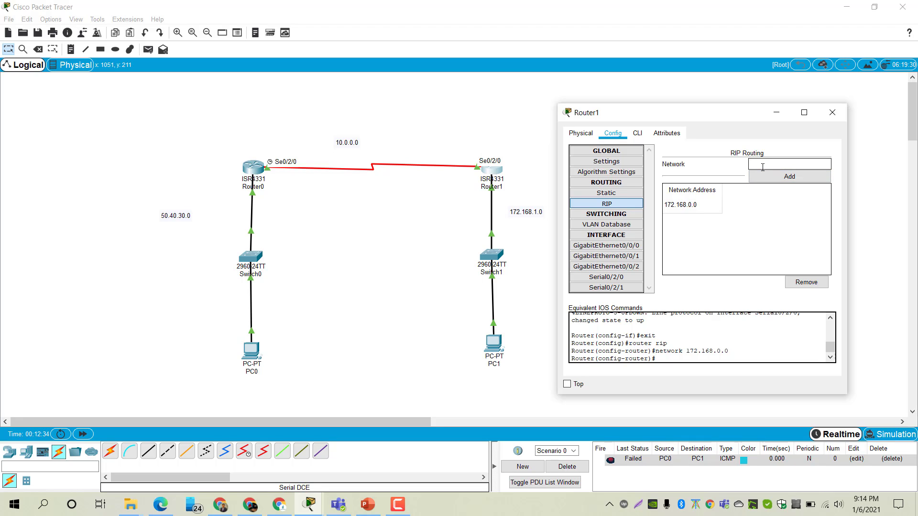
{"action": "type", "text": "10.0.0.0"}
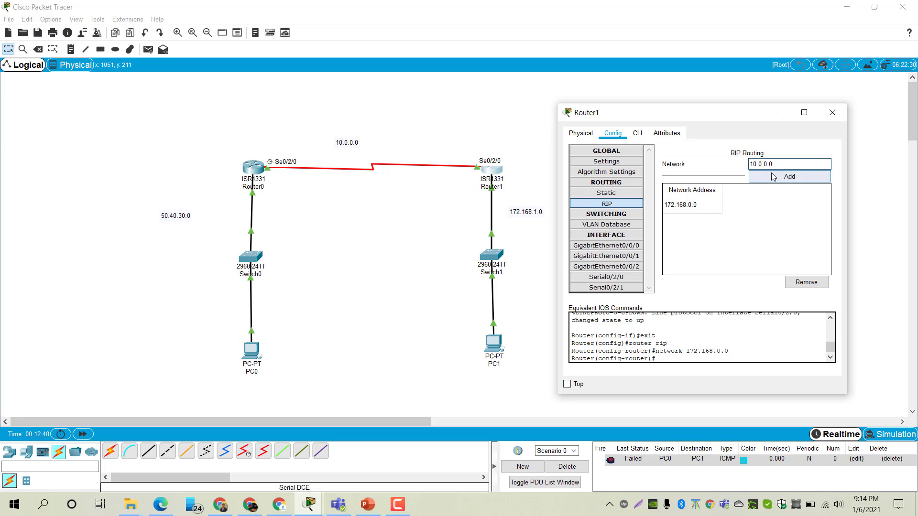
{"action": "left_click", "coordinate": [773, 177]}
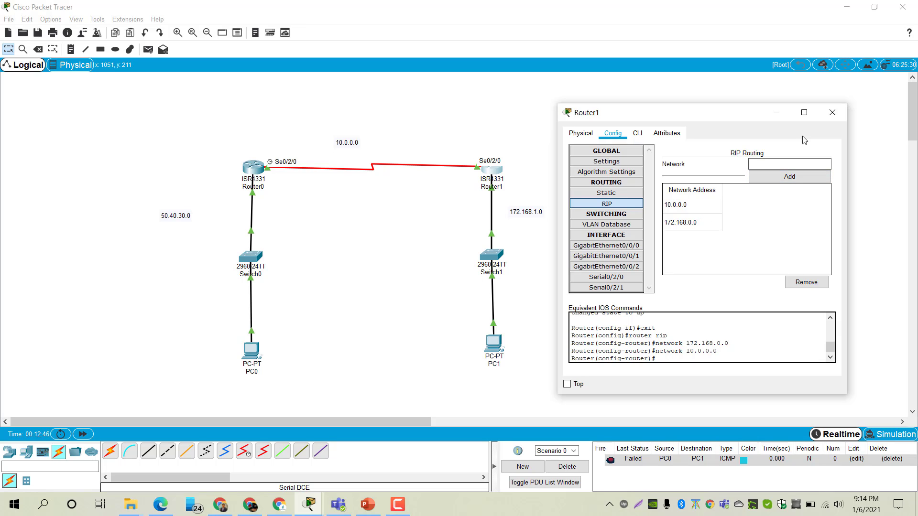
{"action": "left_click", "coordinate": [832, 113]}
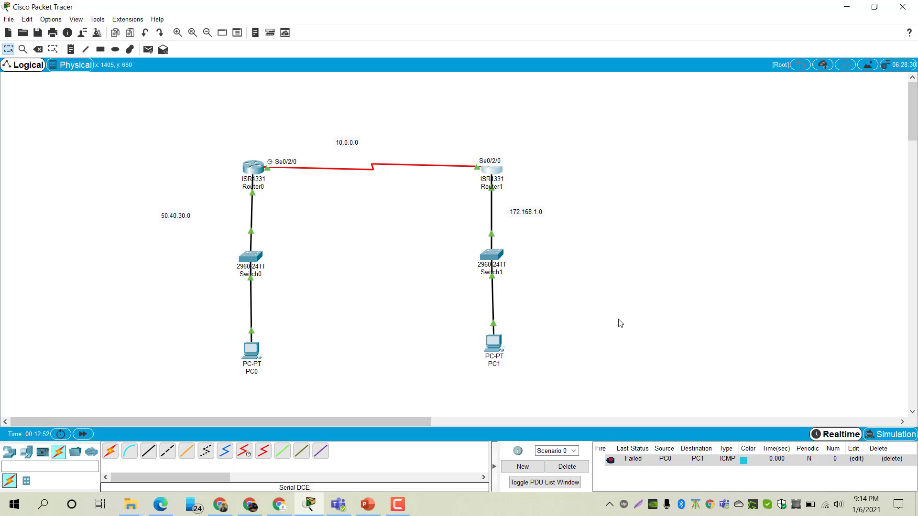
Step: Delete the scenario holding the earlier PDU test and send a simple PDU from PC0 to Router0
{"action": "left_click", "coordinate": [147, 50]}
{"action": "left_click", "coordinate": [563, 470]}
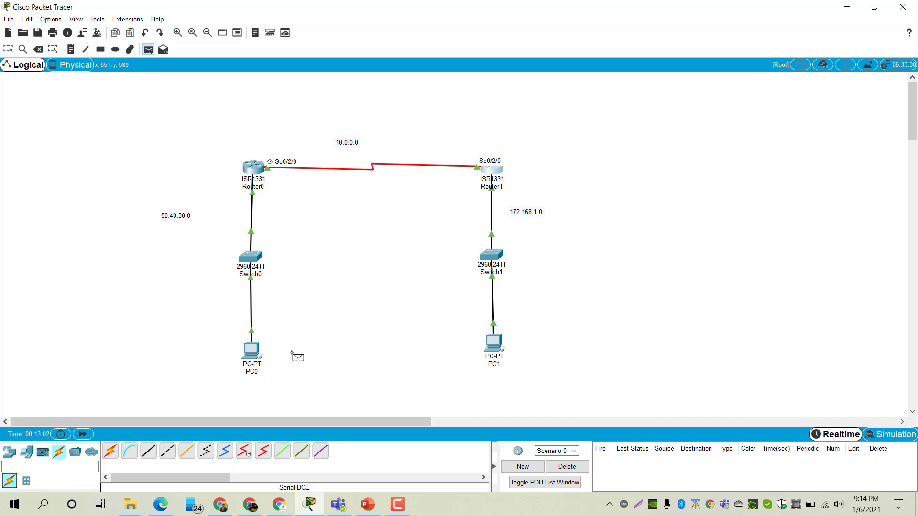
{"action": "left_click", "coordinate": [254, 348]}
{"action": "left_click", "coordinate": [254, 170]}
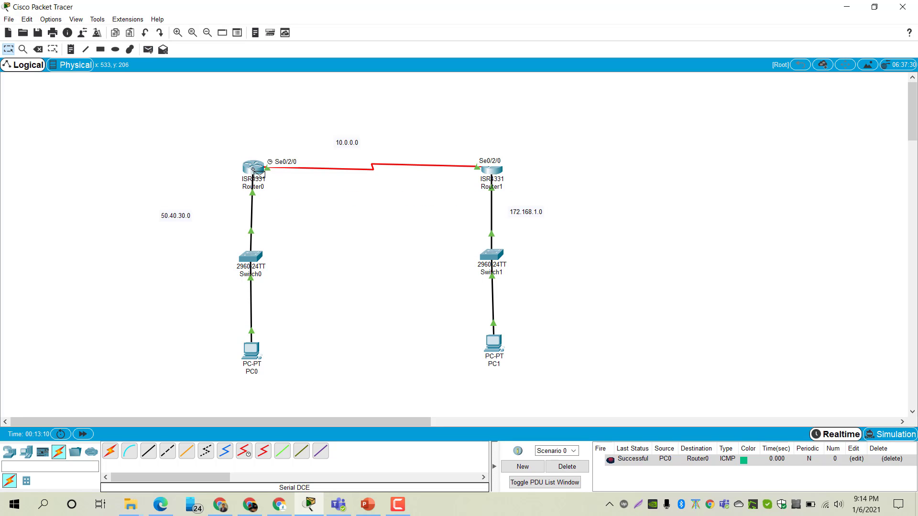
Step: Send a simple PDU from PC0 to Router1 to test connectivity across the serial link
{"action": "left_click", "coordinate": [644, 462]}
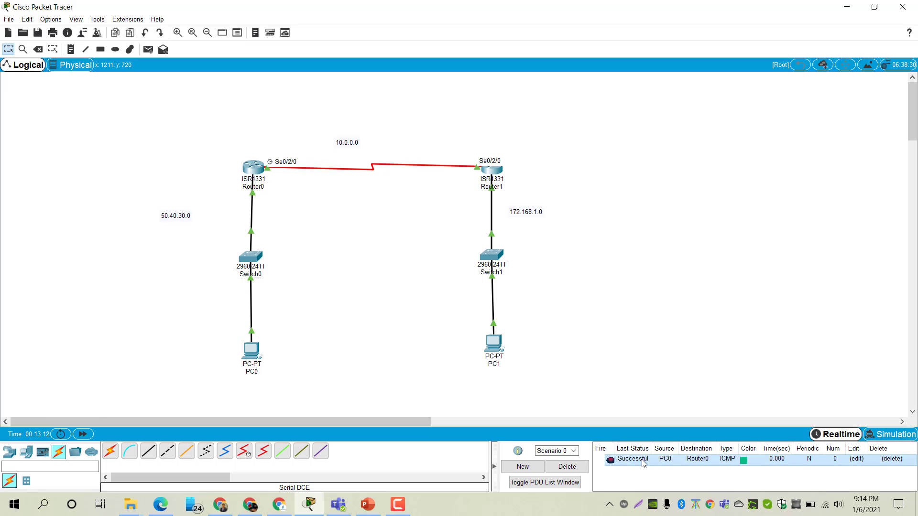
{"action": "left_click", "coordinate": [148, 50]}
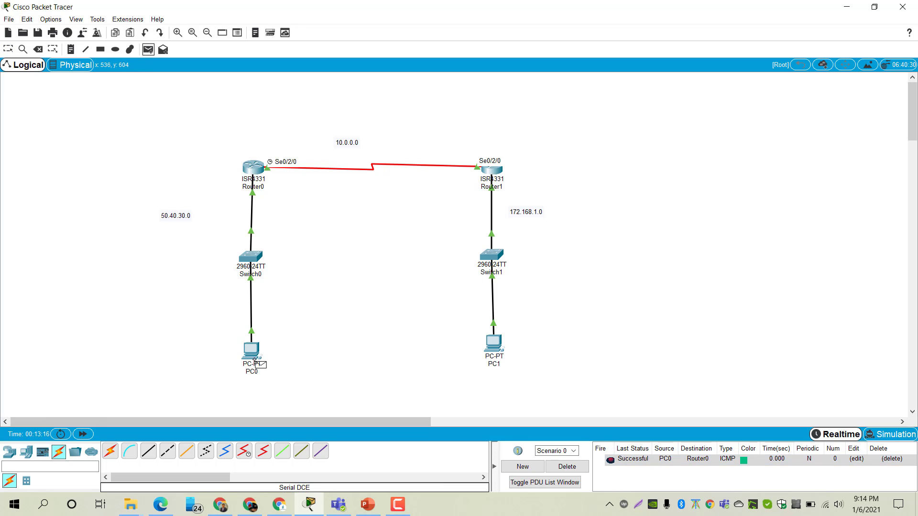
{"action": "left_click", "coordinate": [252, 352]}
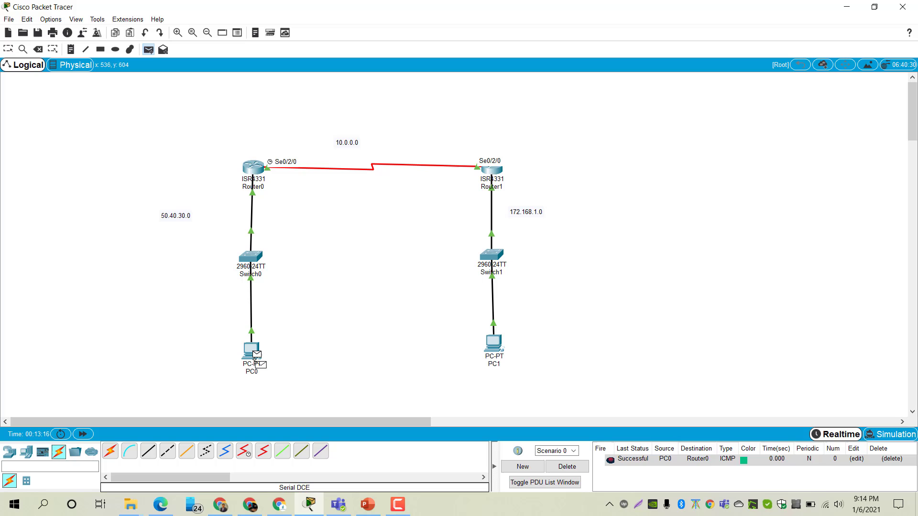
{"action": "left_click", "coordinate": [496, 171]}
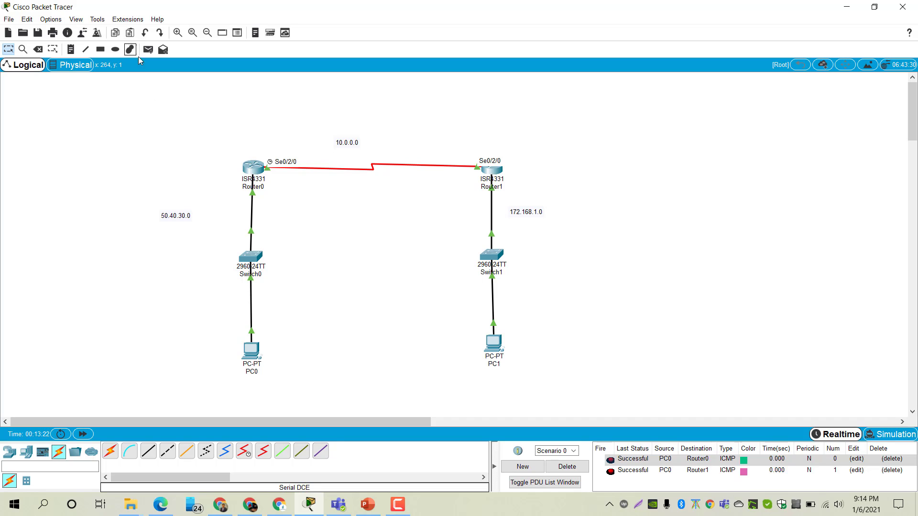
Step: Try to send a simple PDU from PC0 to PC1 to test end-to-end connectivity
{"action": "left_click", "coordinate": [148, 49]}
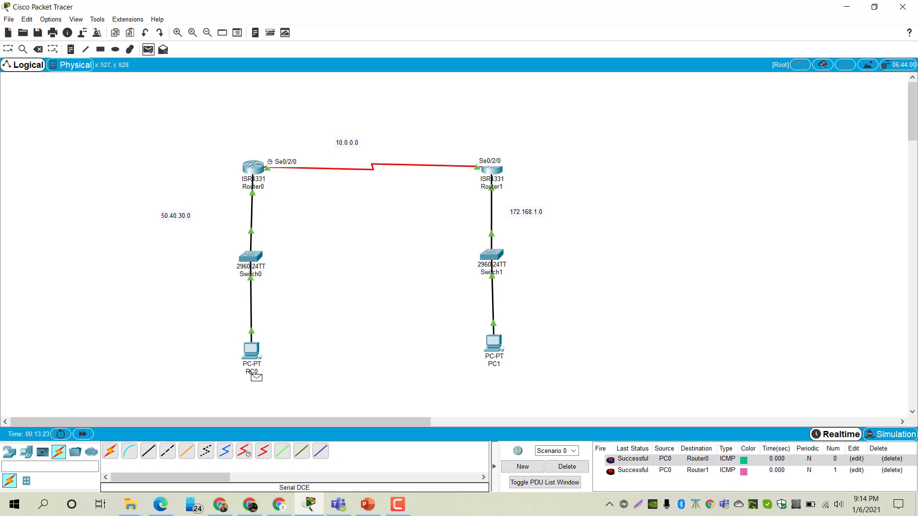
{"action": "left_click", "coordinate": [252, 346]}
{"action": "left_click", "coordinate": [493, 344]}
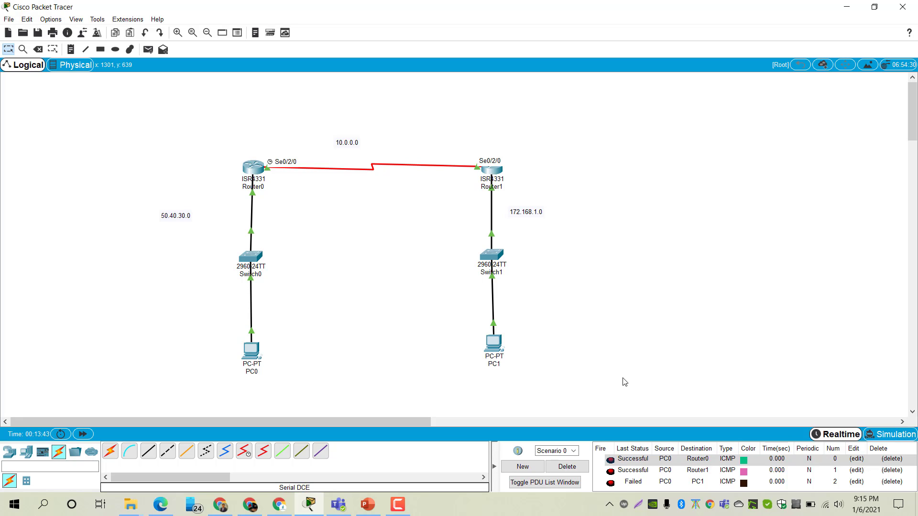
Step: Delete the scenario holding the earlier PDU tests and send a new simple PDU from PC0 to PC1
{"action": "left_click", "coordinate": [569, 467]}
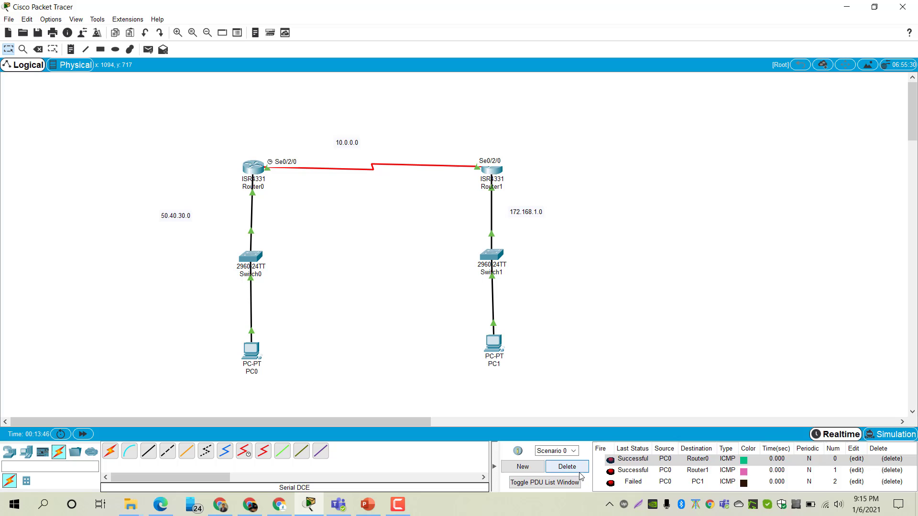
{"action": "left_click", "coordinate": [148, 50]}
{"action": "left_click", "coordinate": [252, 351]}
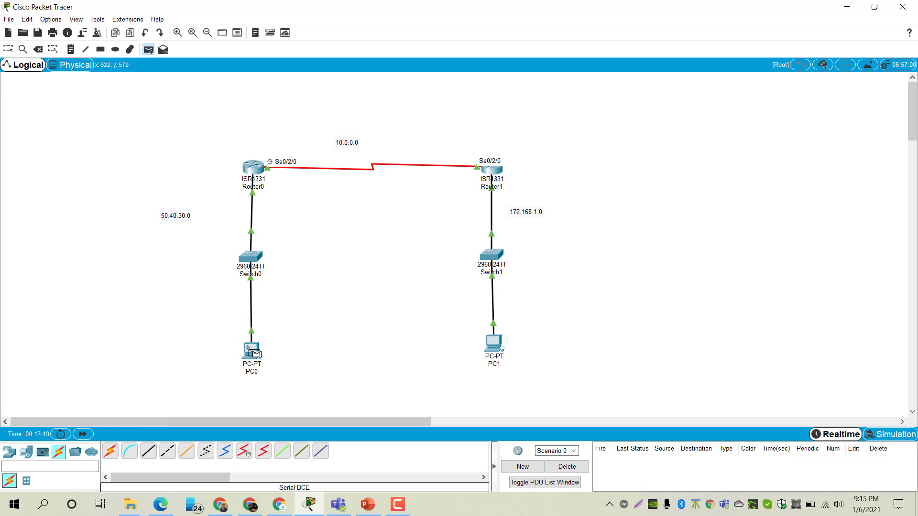
{"action": "left_click", "coordinate": [476, 342]}
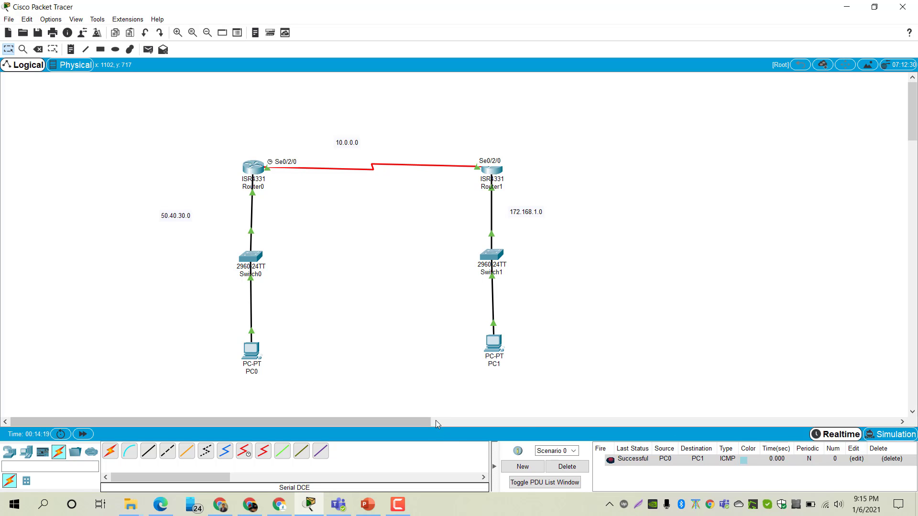
{"action": "left_click", "coordinate": [400, 511]}
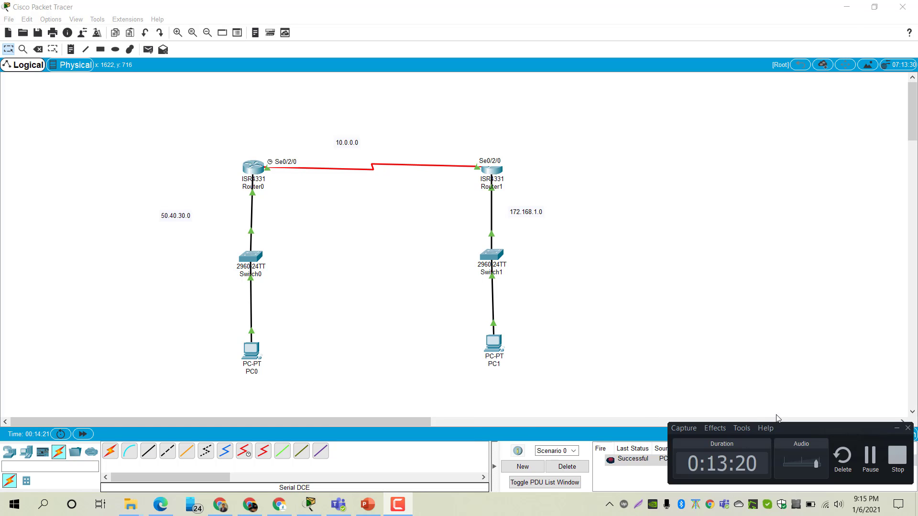